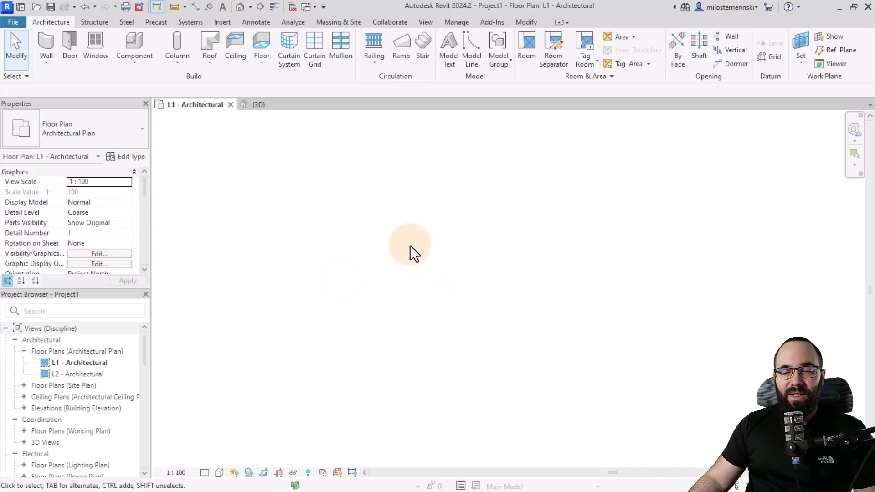
- Start a new stair using the 190mm max riser 250mm going type
left_click(420, 56)
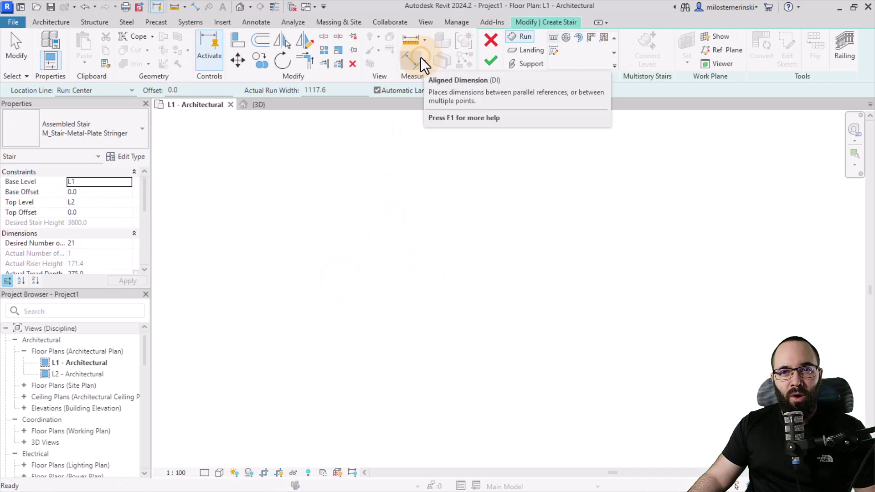
left_click(92, 139)
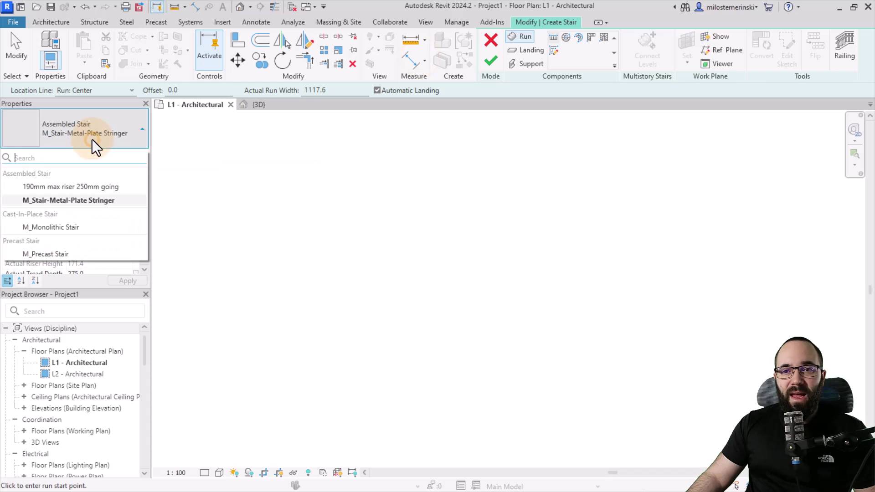
left_click(28, 189)
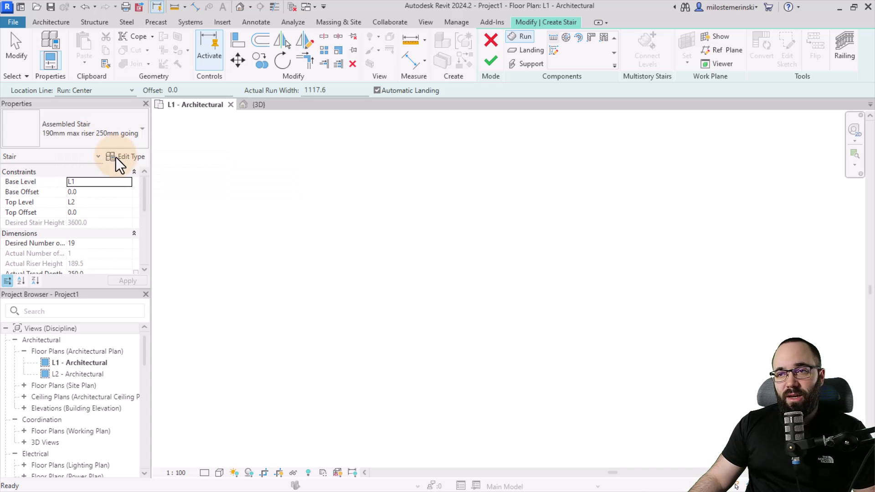
- Duplicate that stair type as a new type named 'wood tread stair'
left_click(124, 157)
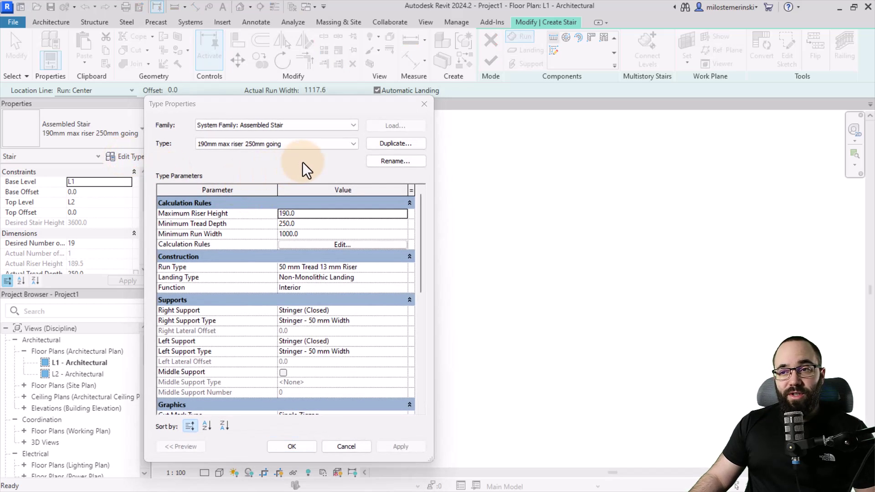
left_click(381, 145)
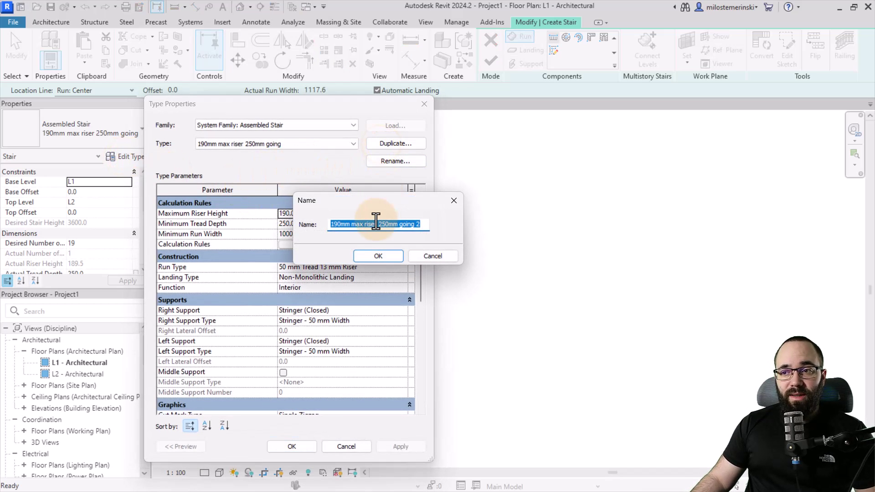
type("wood tread stair")
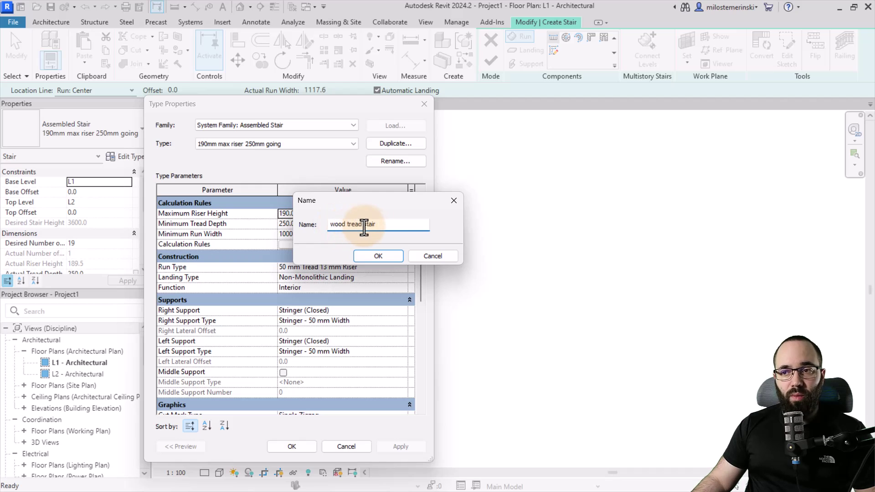
left_click(382, 251)
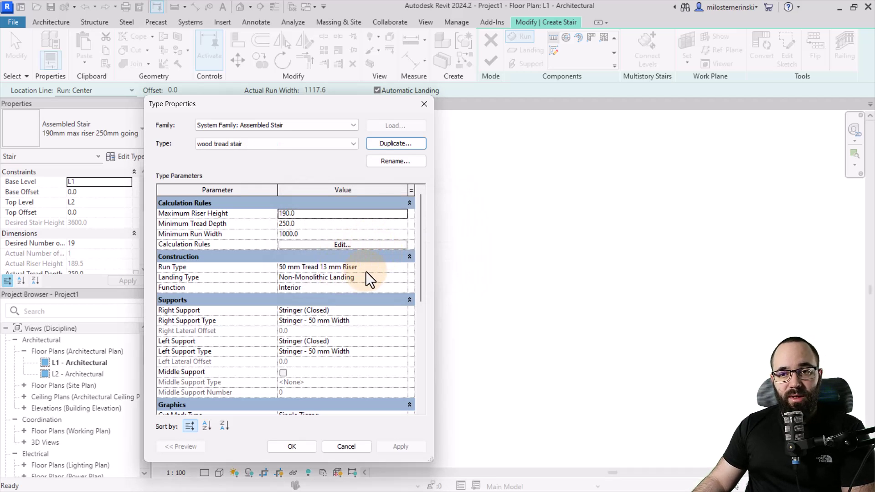
left_click(401, 269)
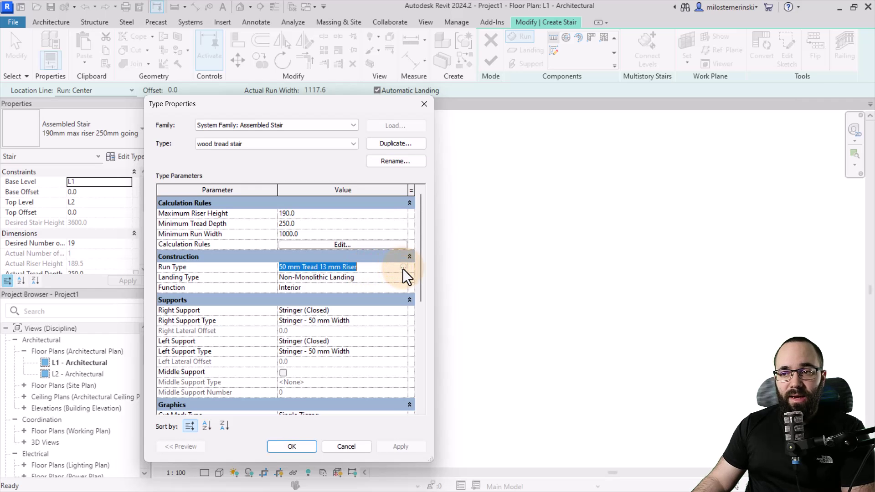
- Duplicate the run type as '50mm Tread' with risers turned off
left_click(404, 268)
left_click_drag(226, 111, 237, 119)
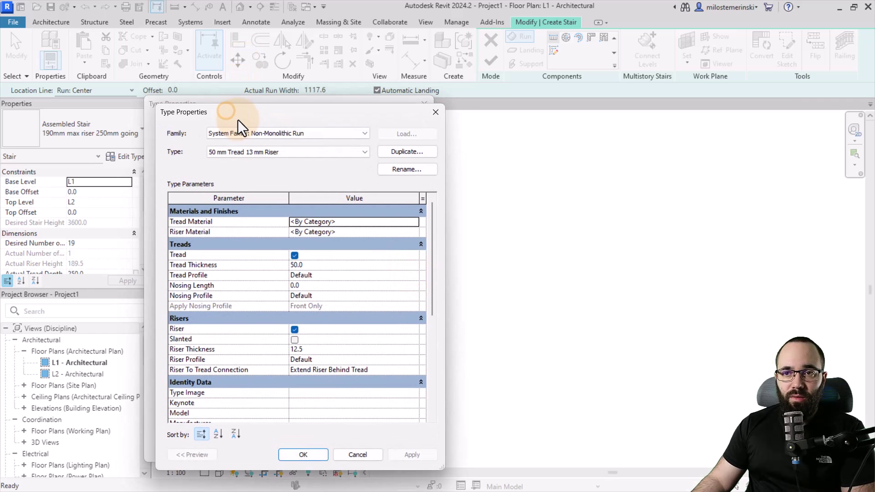
left_click(396, 221)
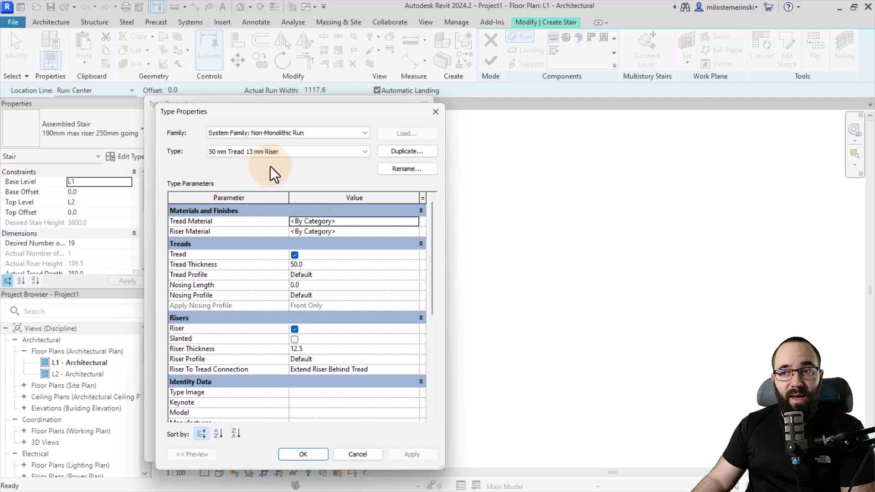
left_click(394, 151)
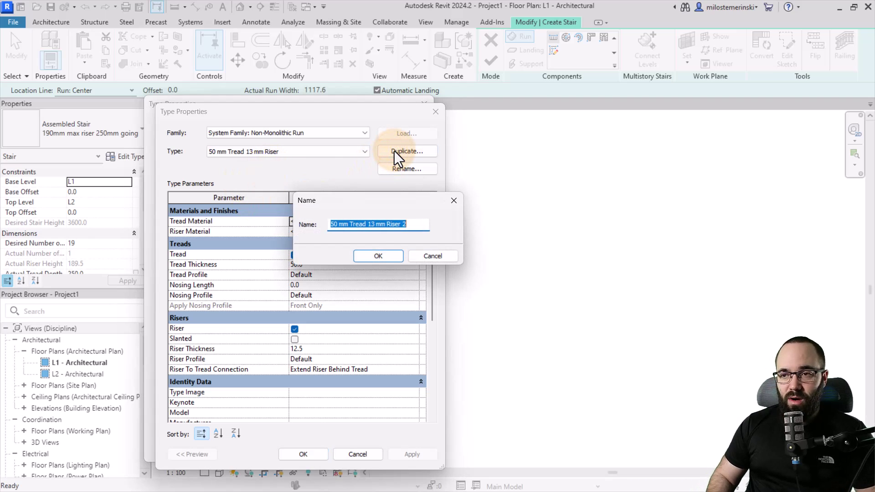
type("50mm Tread")
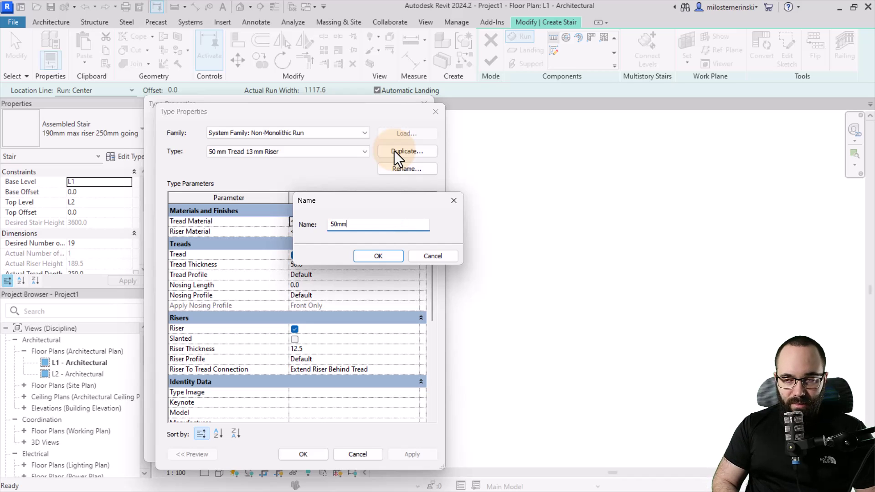
left_click(371, 255)
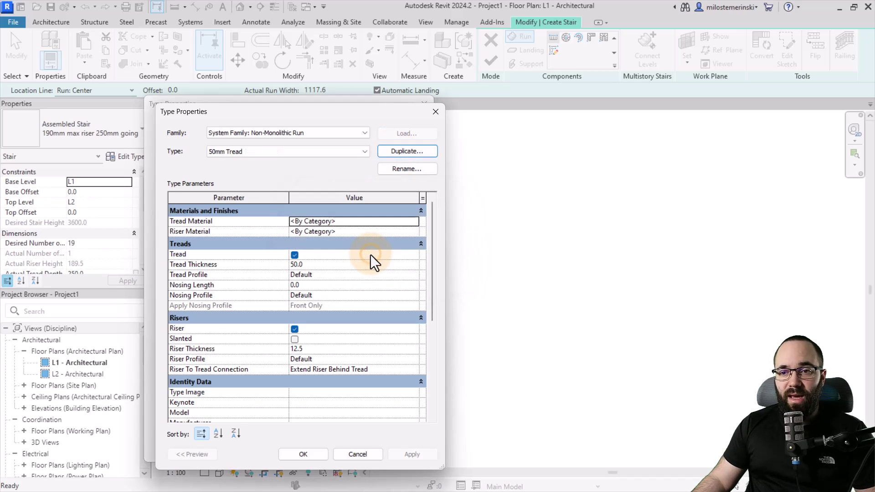
left_click(294, 328)
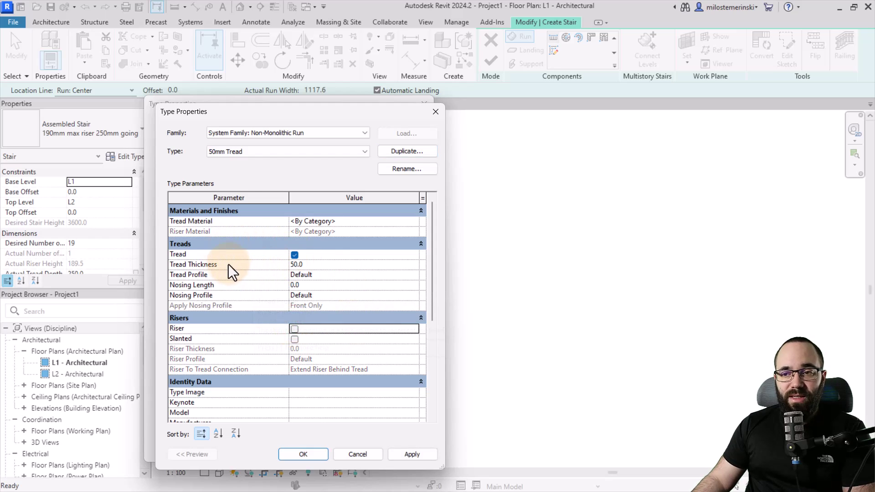
- Set the run's tread material to Birch, added from the wood materials
left_click(336, 223)
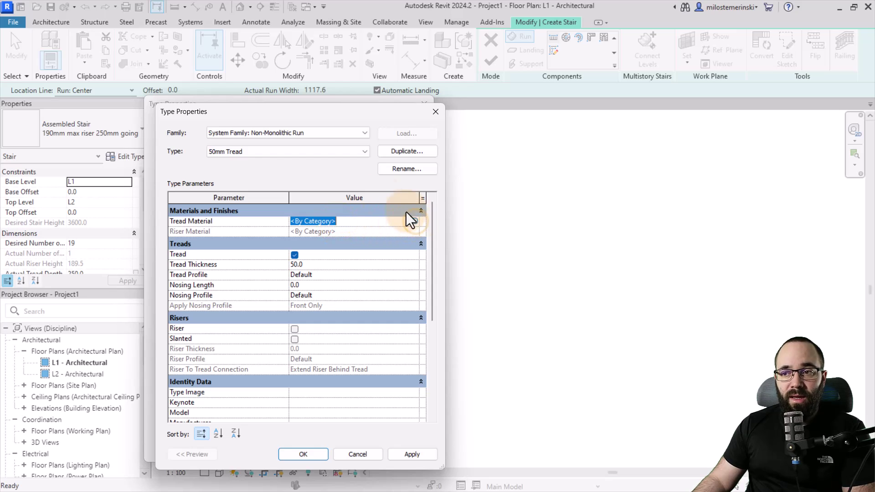
left_click(414, 221)
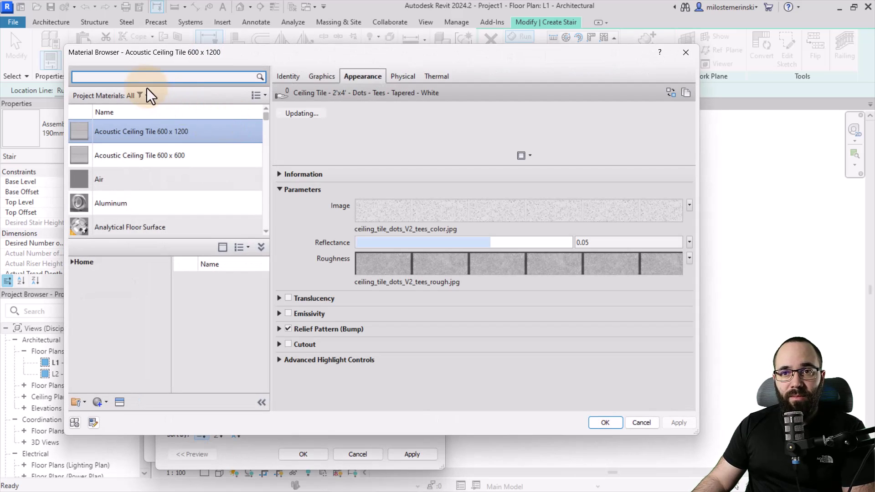
type("wood")
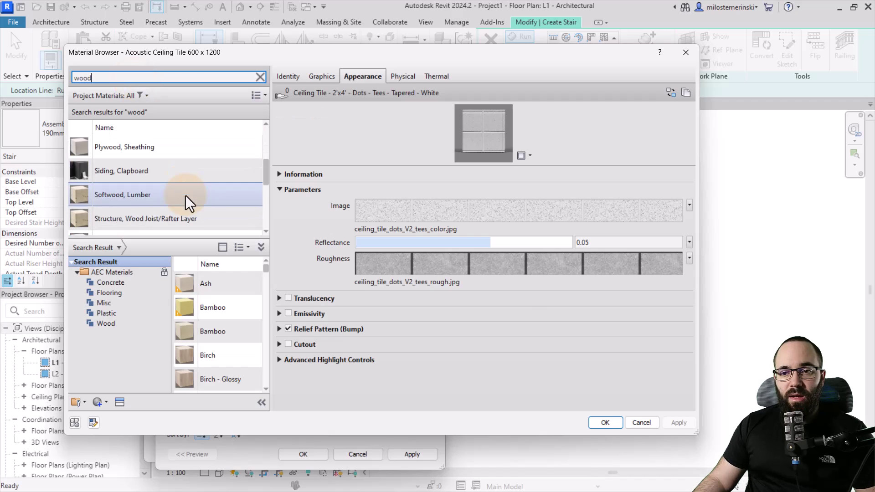
left_click(185, 195)
scroll(185, 195, "down", 1)
scroll(232, 322, "down", 2)
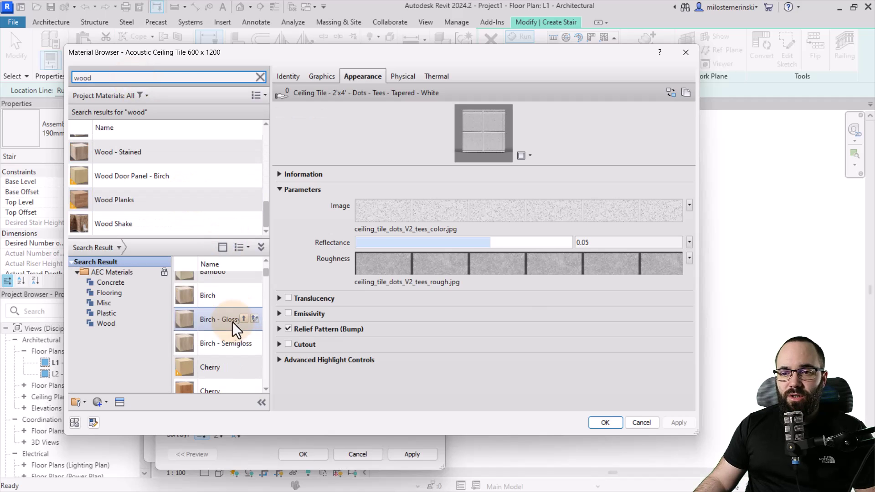
left_click(245, 294)
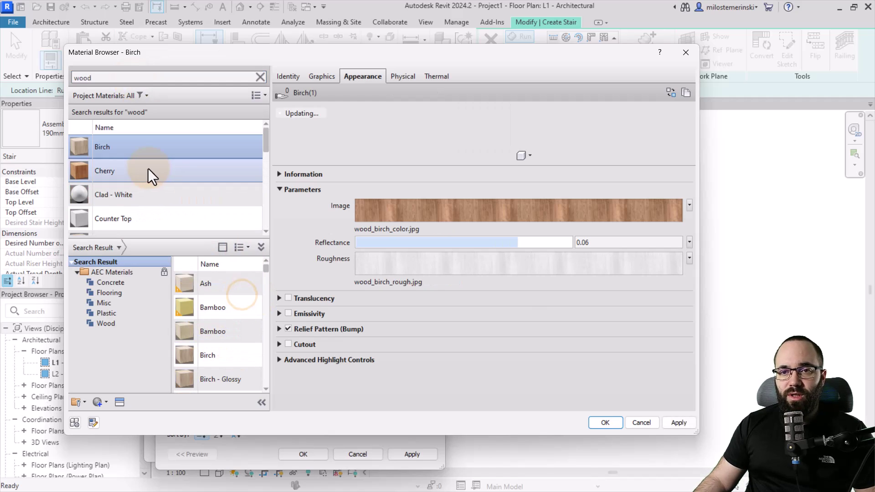
left_click(606, 423)
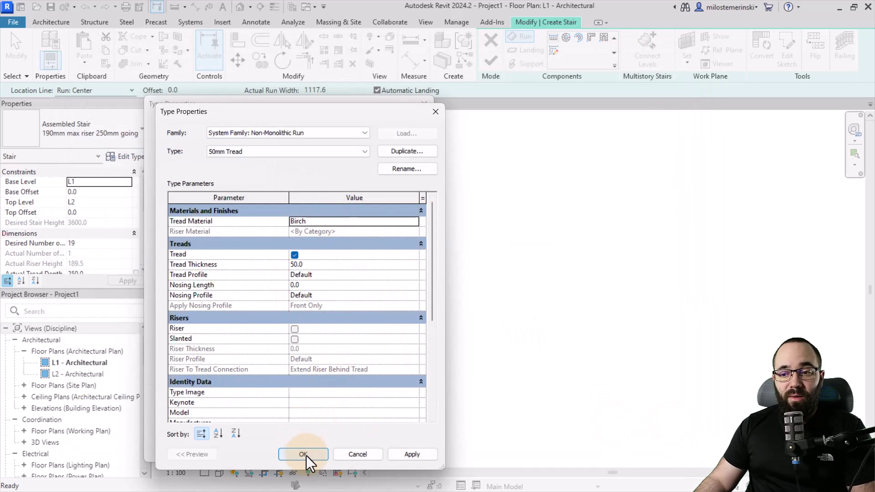
- Set both Right and Left Support to None for the wood tread stair type
left_click(304, 455)
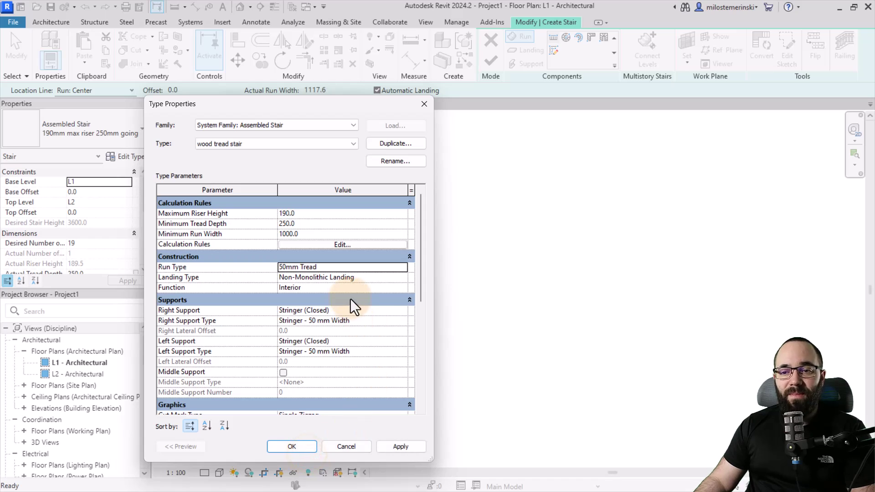
left_click(403, 311)
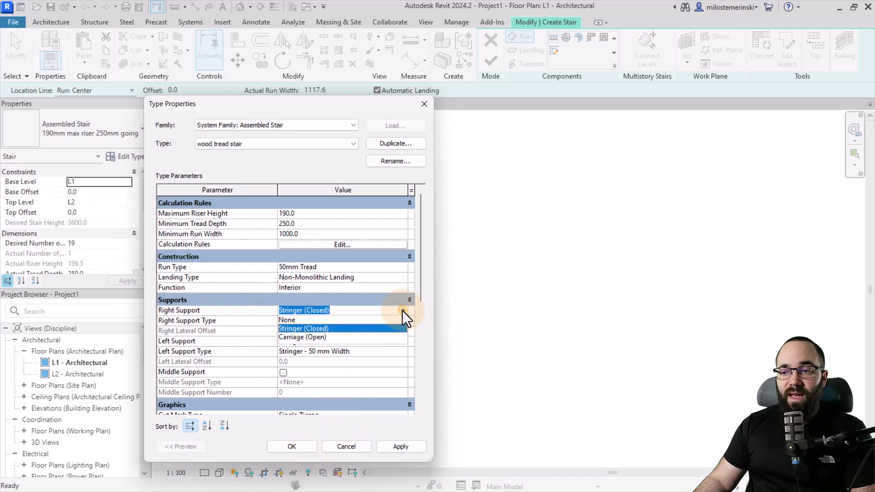
left_click(348, 320)
left_click(403, 341)
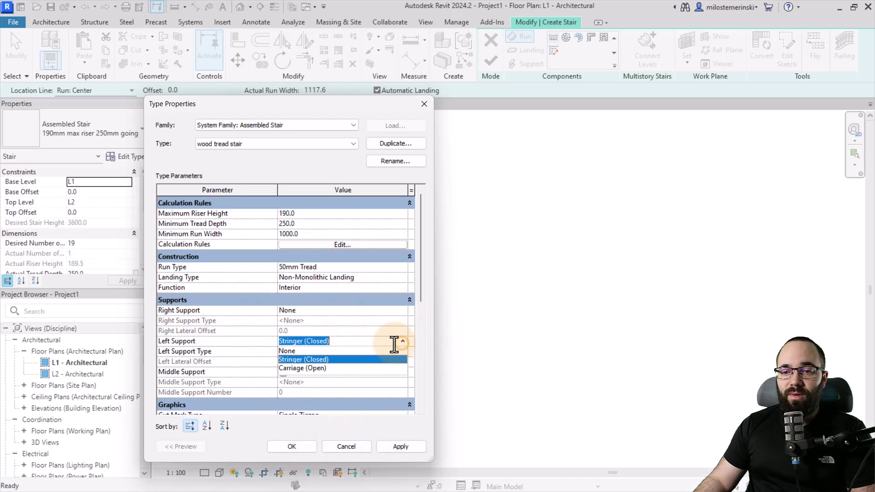
left_click(321, 351)
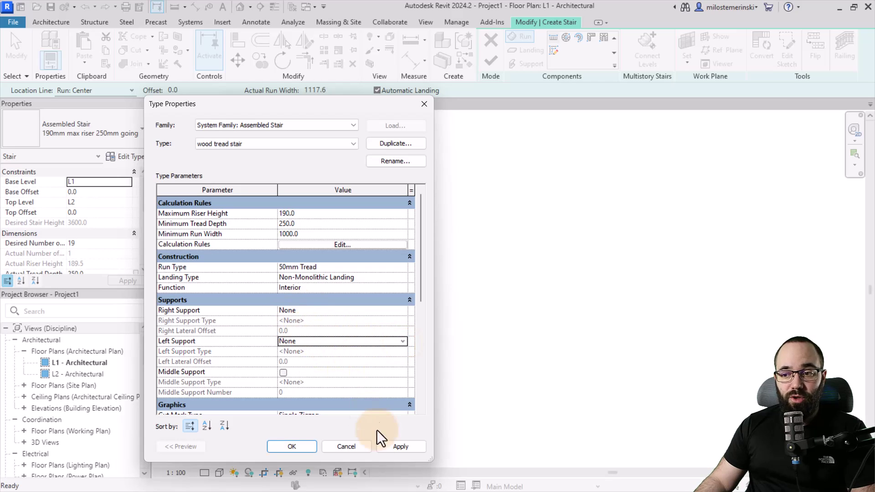
left_click(396, 446)
left_click(290, 447)
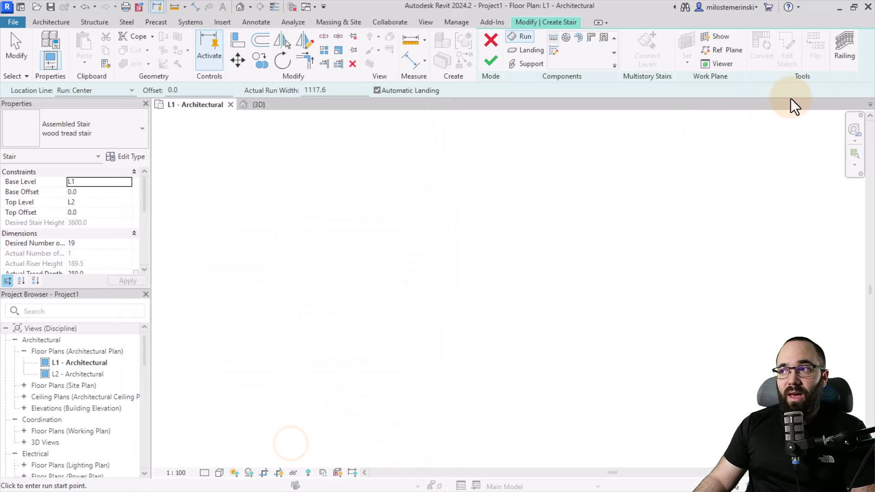
- Set the stair's railing type to None
left_click(847, 52)
left_click(384, 187)
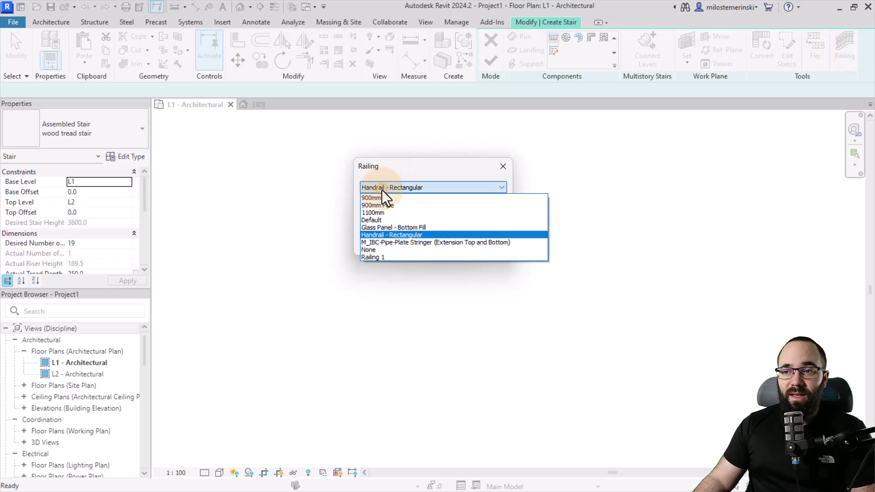
left_click(369, 250)
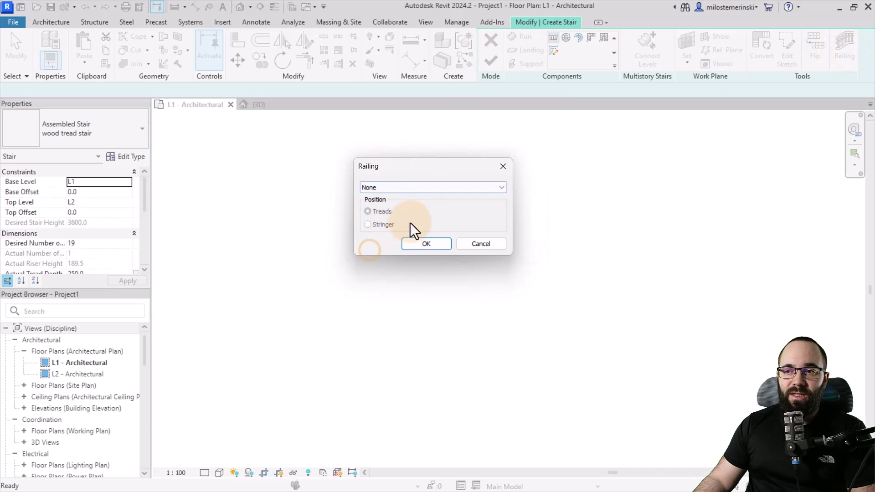
left_click(424, 244)
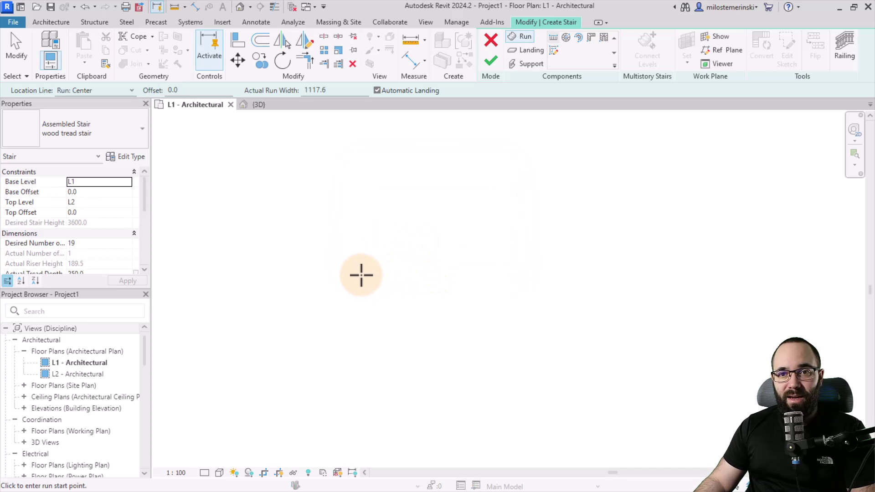
- Sketch the stair run from its bottom start point to its top end point
left_click(410, 388)
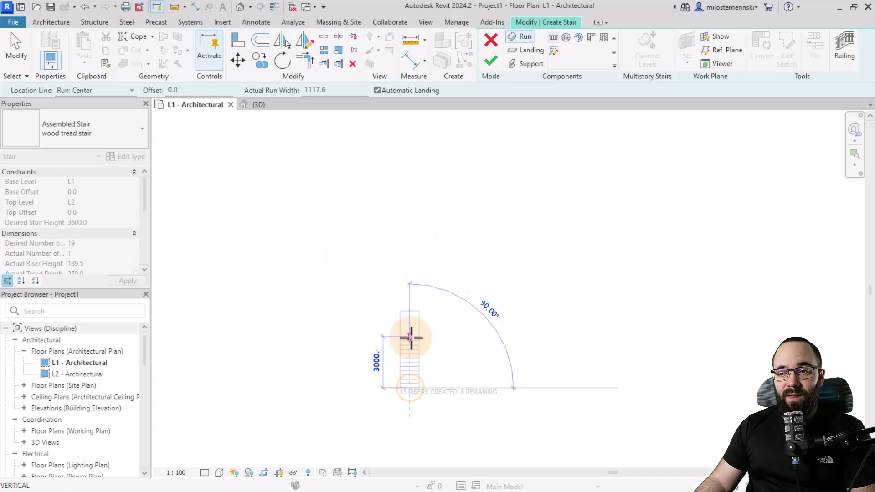
scroll(409, 338, "up", 4)
left_click(405, 158)
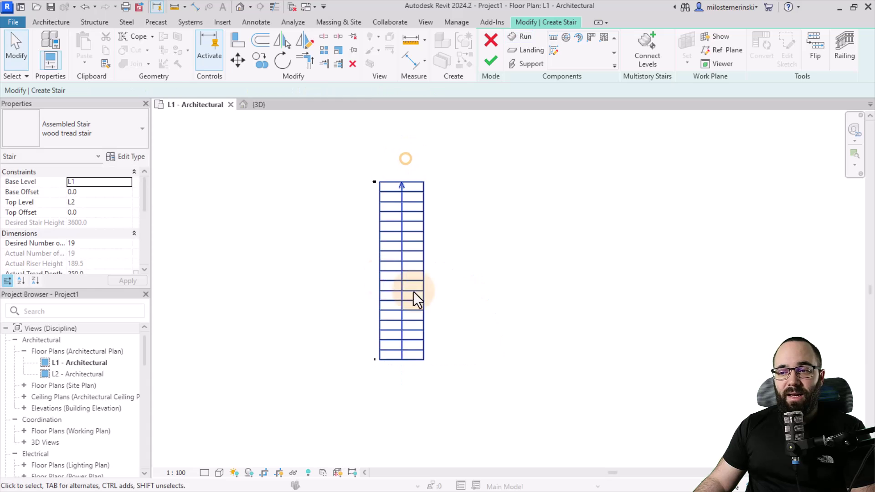
- Finish the stair edit in the 3D view and select the floating-tread stair to review it
left_click(261, 107)
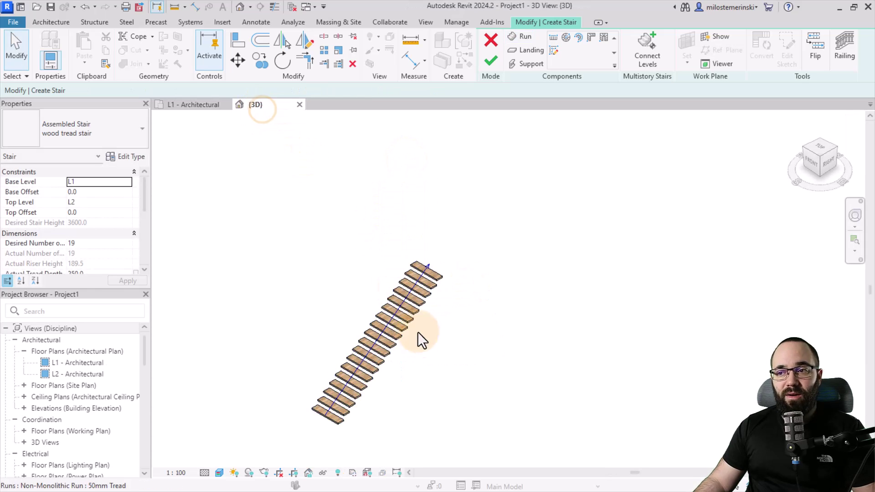
scroll(419, 339, "up", 2)
scroll(381, 392, "up", 3)
middle_click_drag(407, 351, 417, 406)
left_click(491, 61)
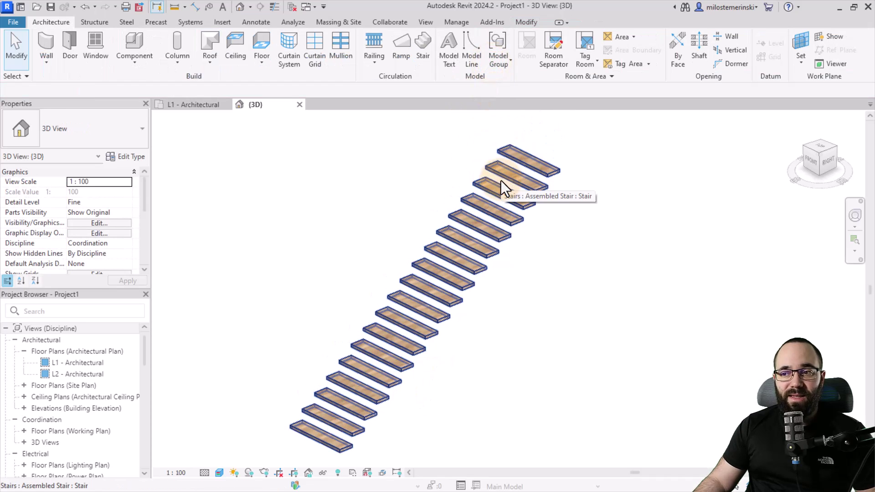
left_click(471, 288)
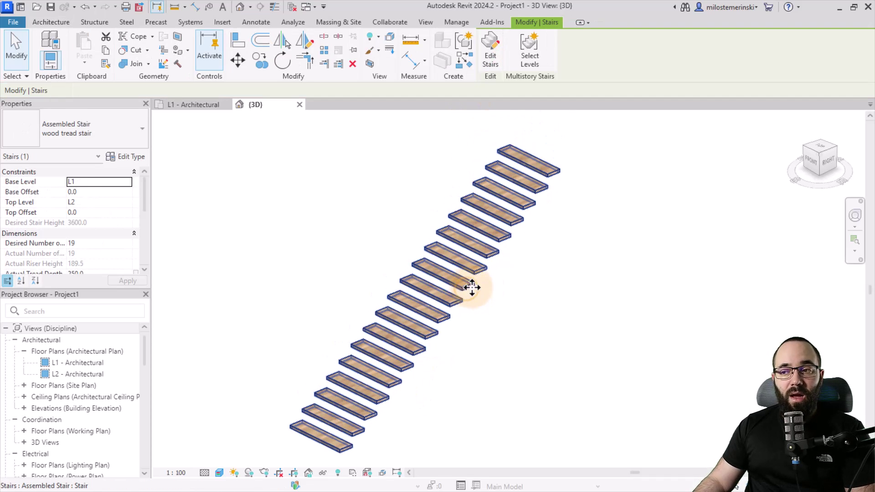
scroll(451, 338, "down", 2)
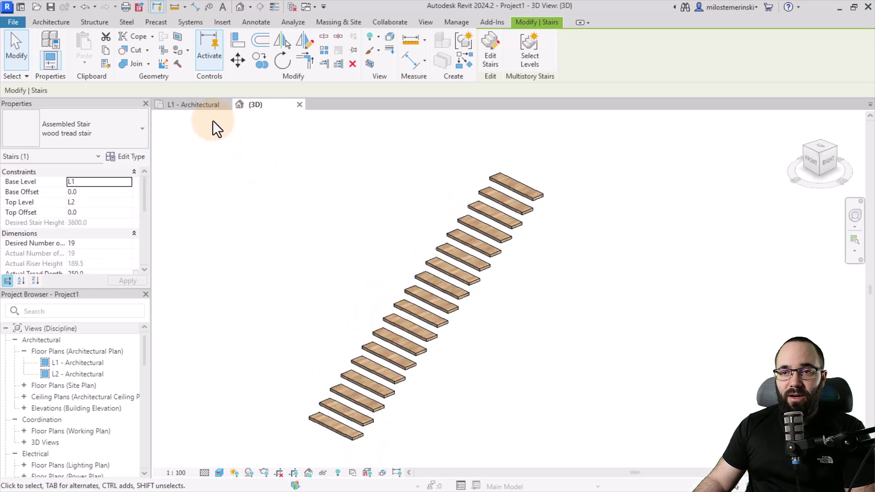
- On the L1 plan, copy the stair one stair-width to the right from its bottom-left corner
left_click(201, 108)
scroll(489, 332, "up", 2)
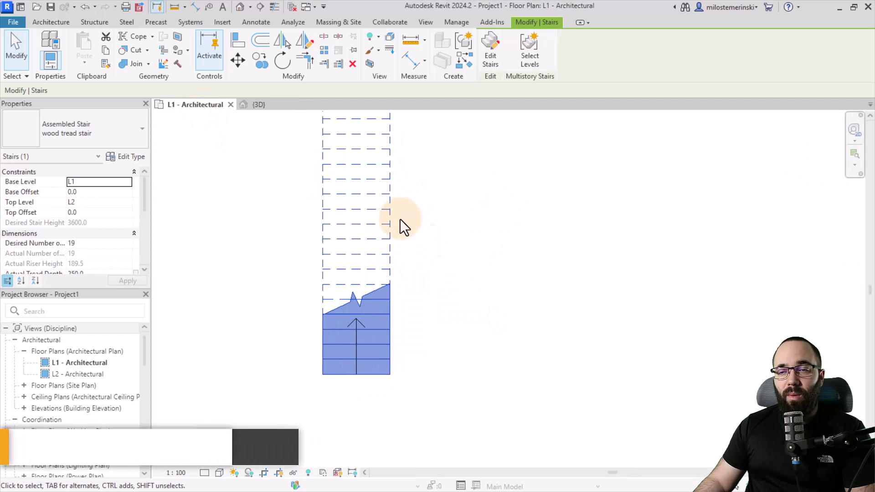
left_click(263, 60)
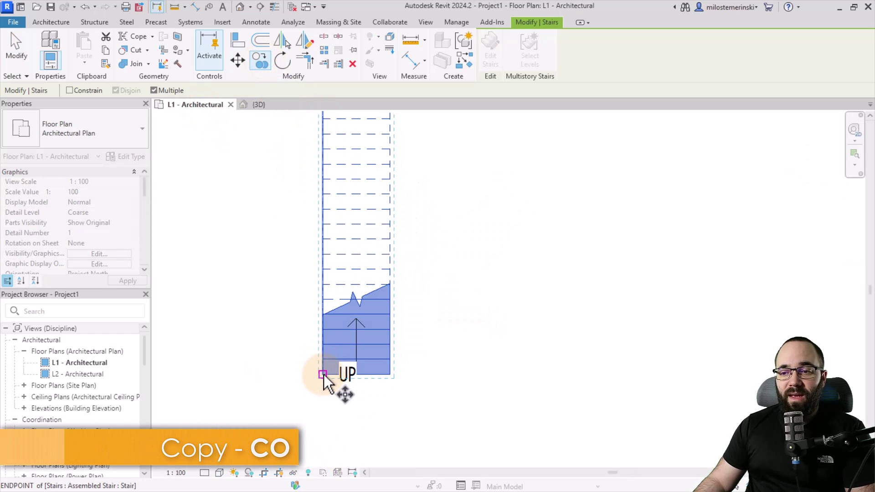
left_click(322, 375)
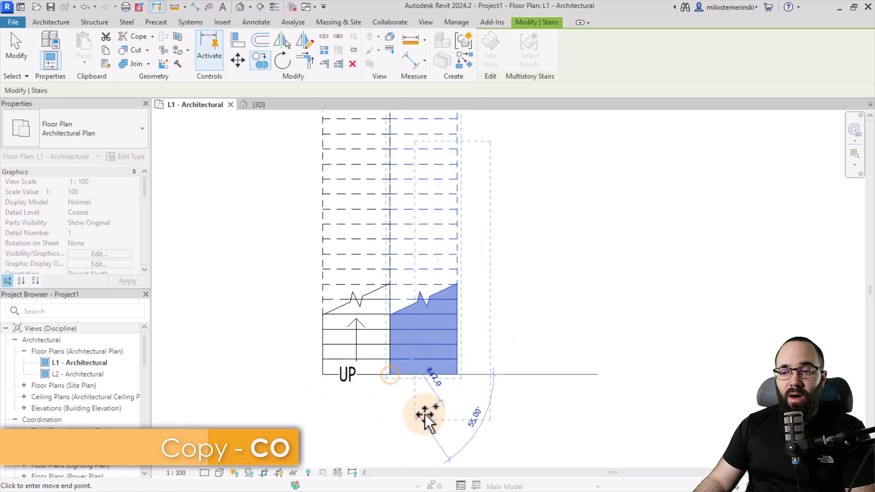
left_click(440, 389)
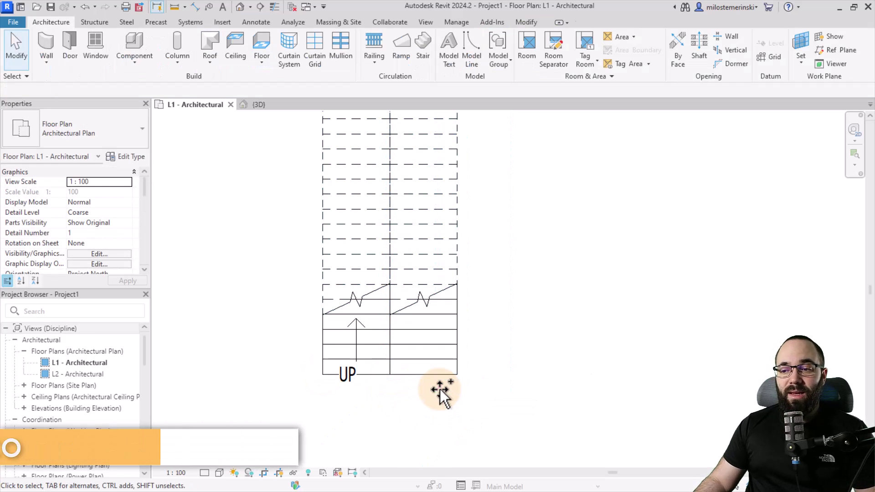
- Select the copied stair and bring up its type properties
left_click(436, 379)
scroll(484, 337, "down", 2)
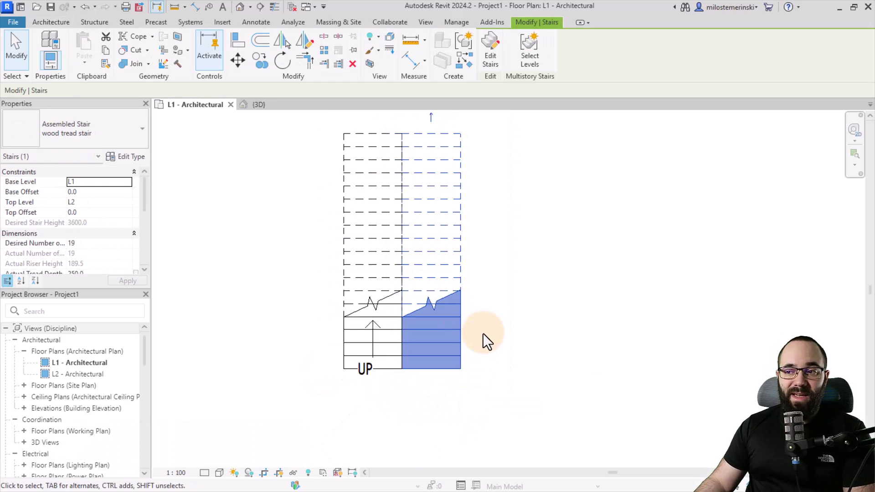
scroll(467, 273, "up", 2)
middle_click_drag(507, 258, 495, 297)
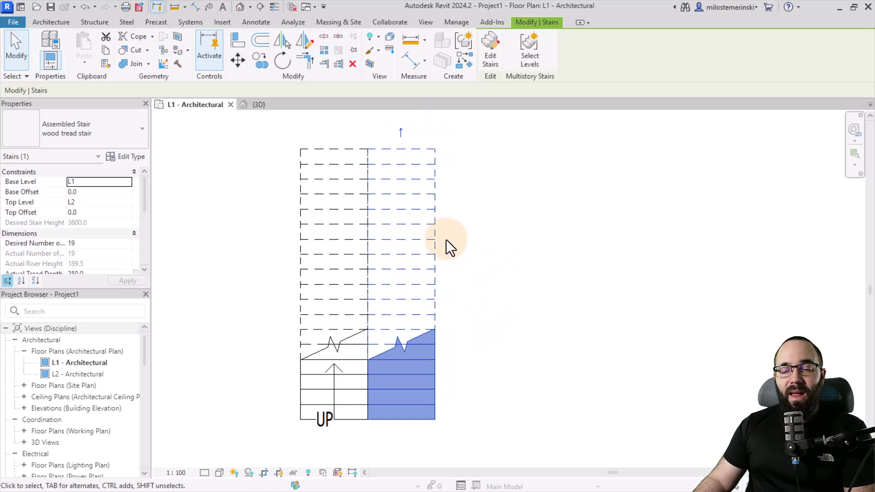
left_click(138, 158)
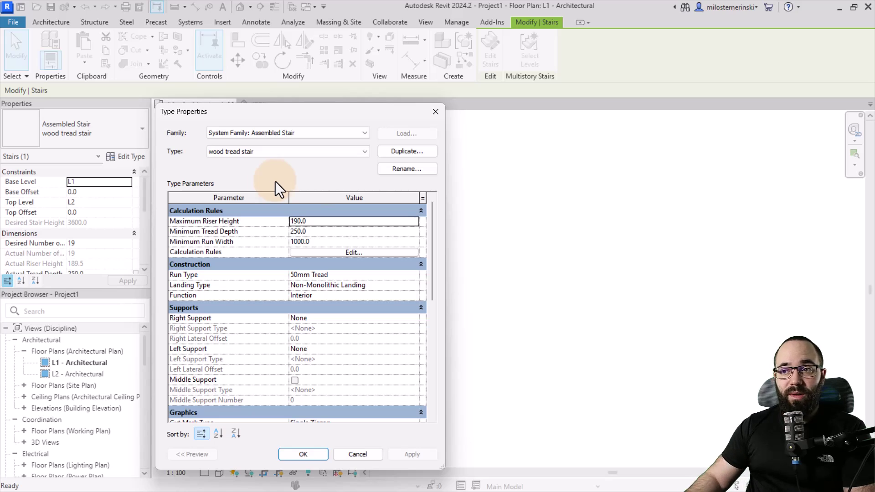
- Duplicate the type as '80mm riser & tread' and enter 10 for Minimum Run Width
left_click(399, 151)
left_click(344, 224)
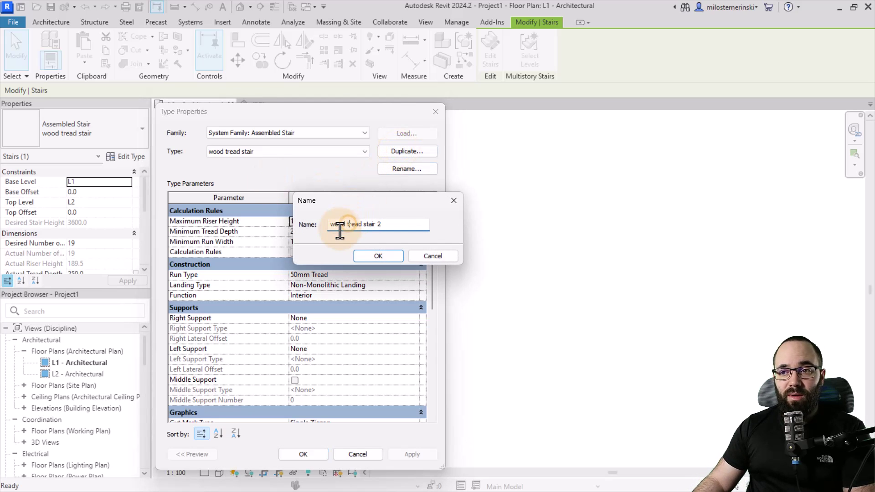
key("ctrl+a")
type("80mm riser & tread")
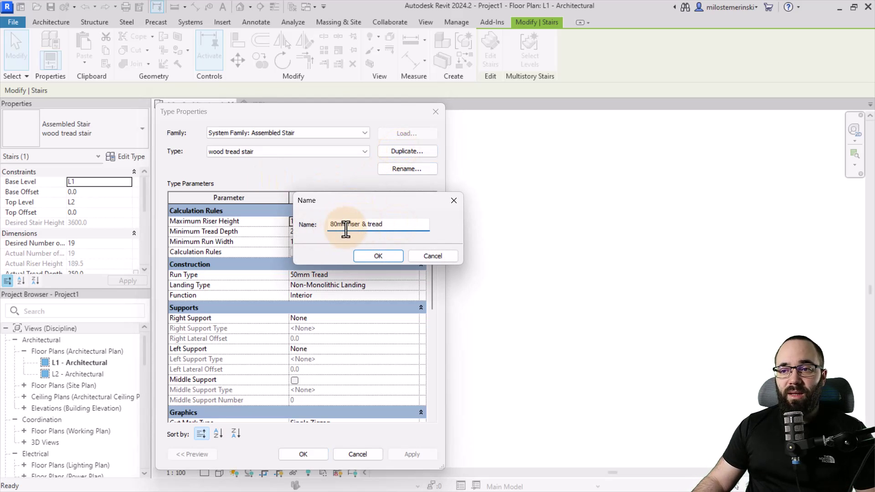
left_click(378, 256)
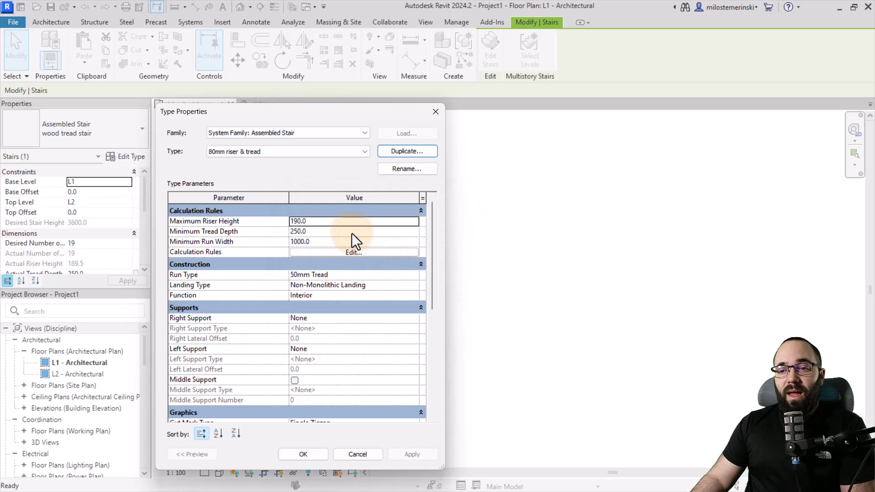
left_click(316, 241)
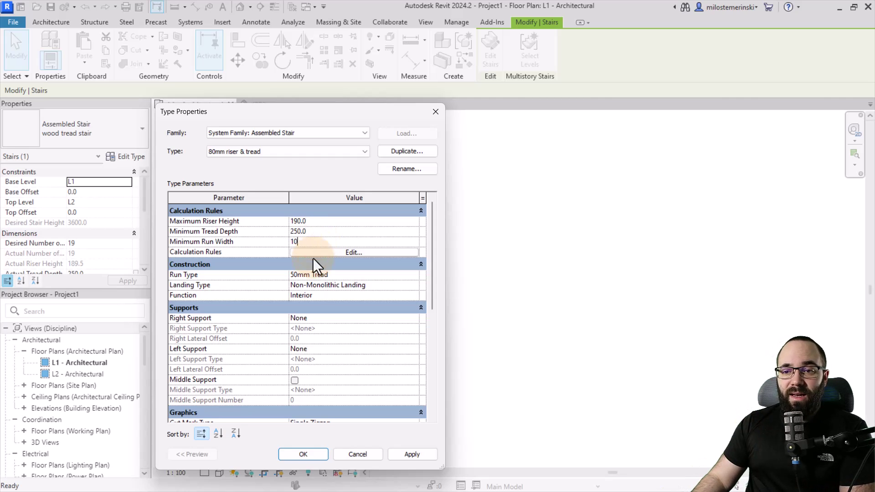
- Duplicate the 50mm Tread run type as '80mm riser and tread'
left_click(312, 274)
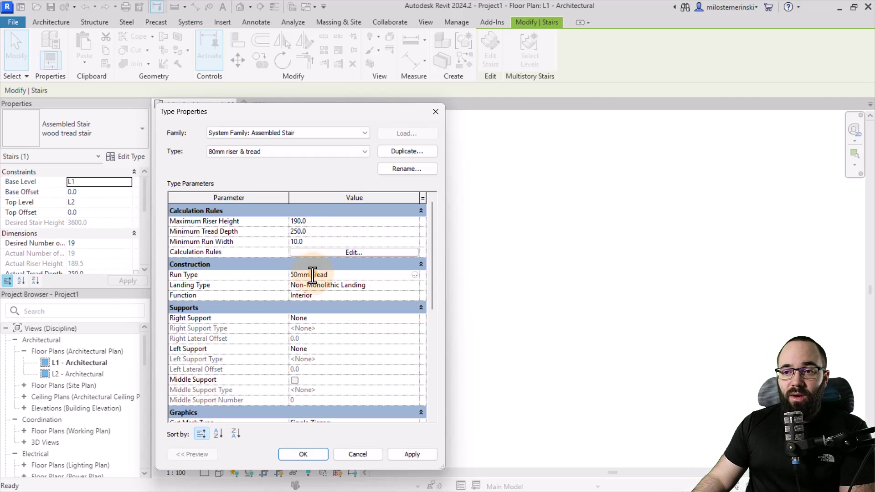
left_click(415, 275)
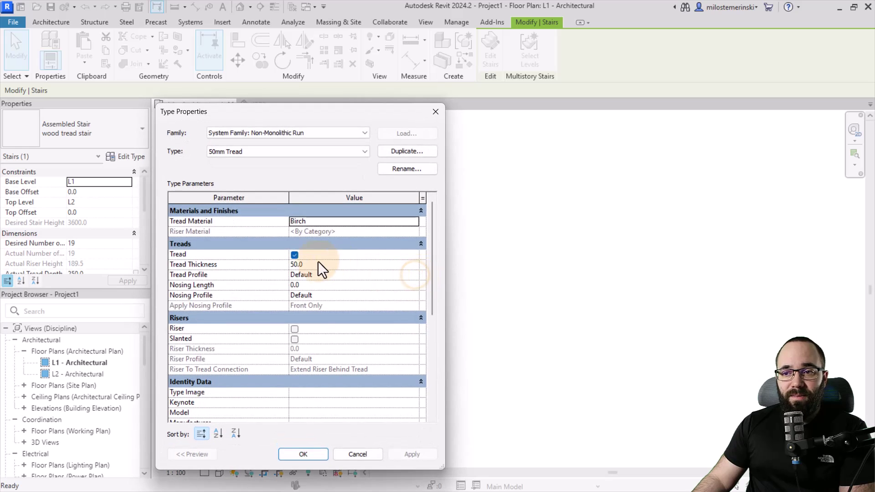
left_click(399, 151)
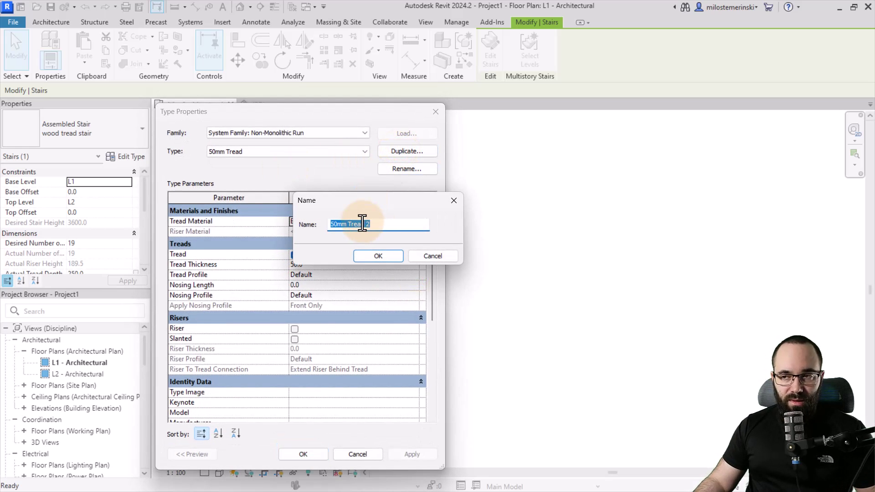
type("80mm riser & tread")
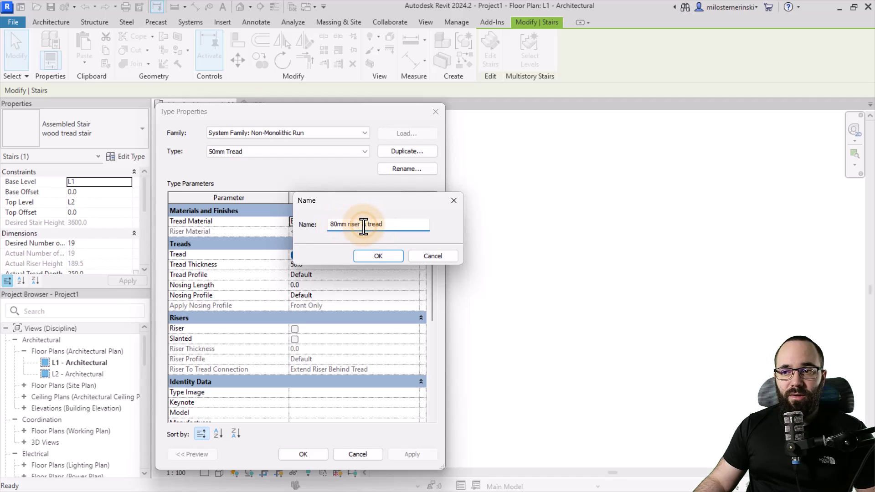
double_click(363, 226)
type("and")
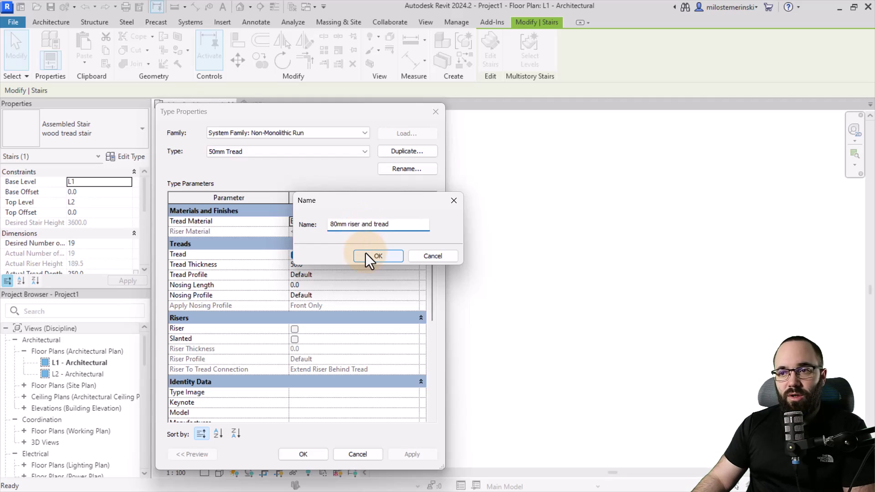
left_click(365, 253)
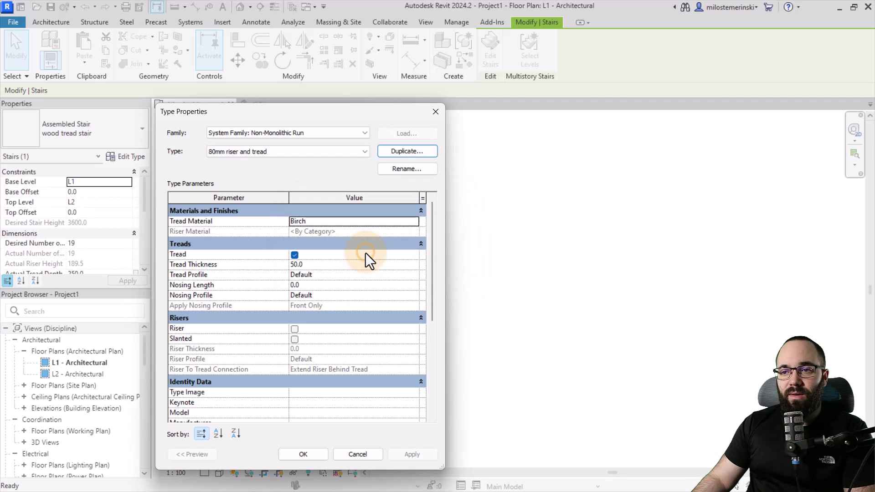
- Turn on risers and set both tread and riser thickness to 80
left_click(295, 329)
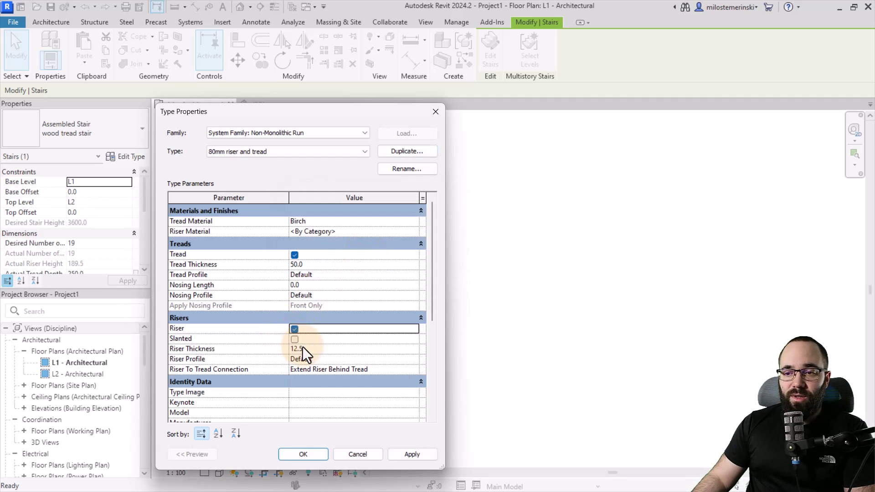
left_click(315, 263)
double_click(315, 262)
type("80")
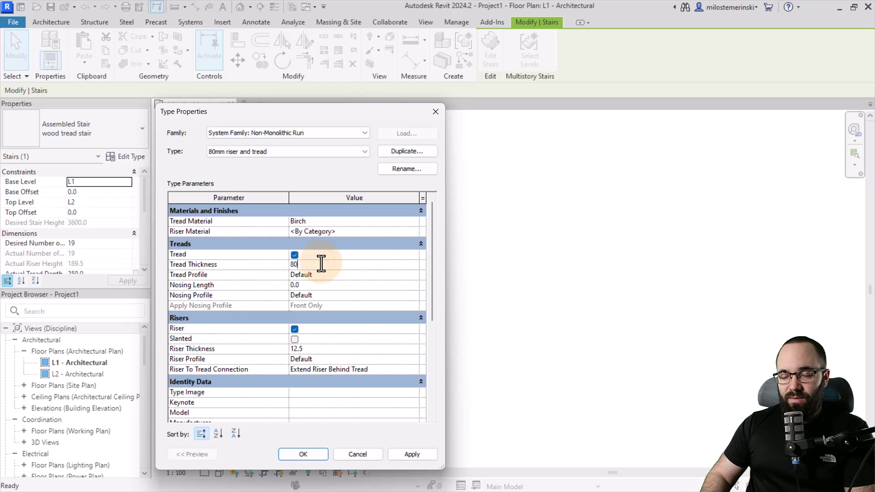
left_click(313, 352)
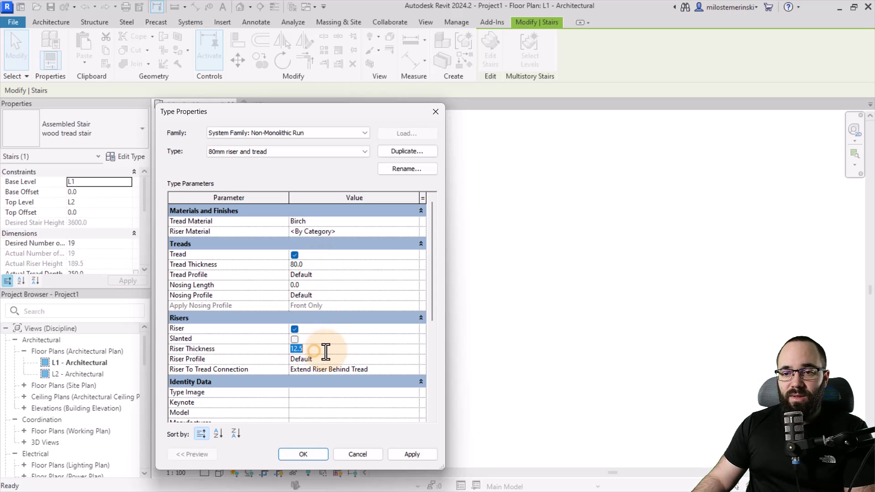
type("80")
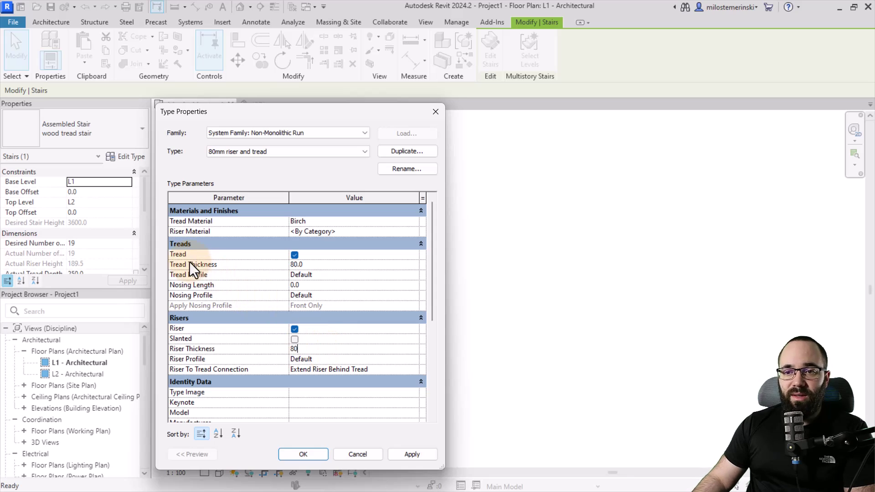
left_click(242, 342)
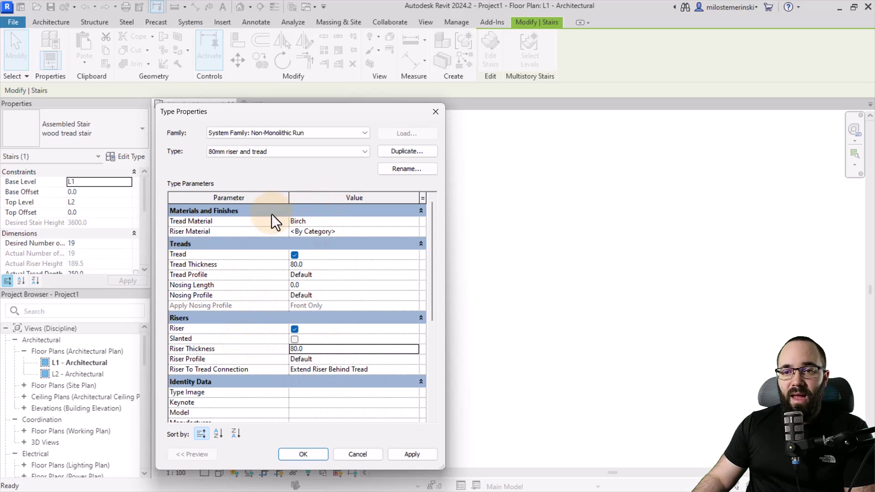
left_click(359, 222)
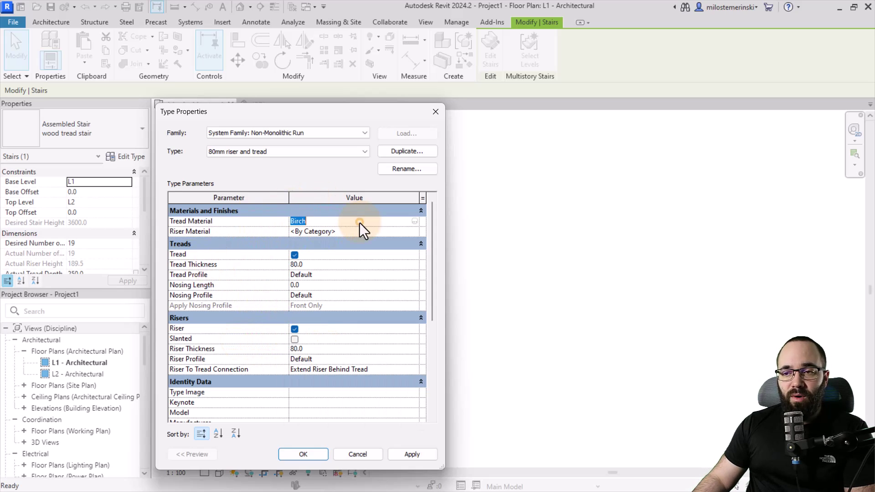
- Set the run's tread material to Iron, Cast
left_click(416, 222)
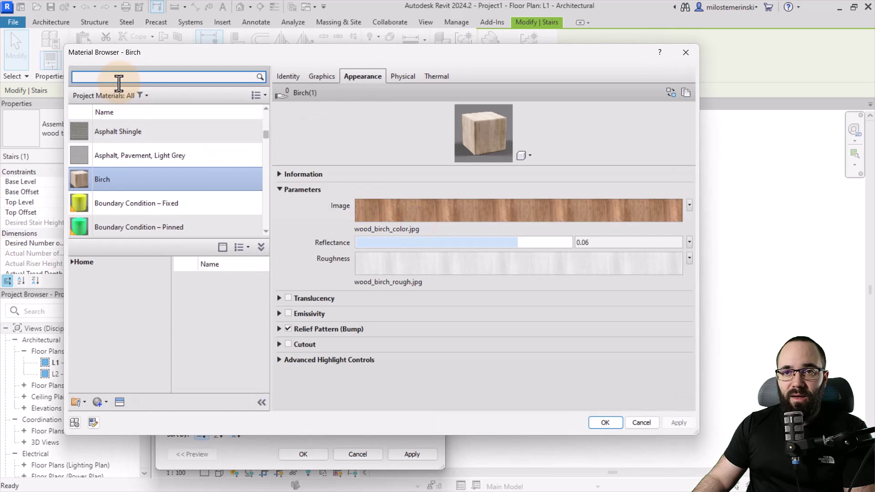
type("iron")
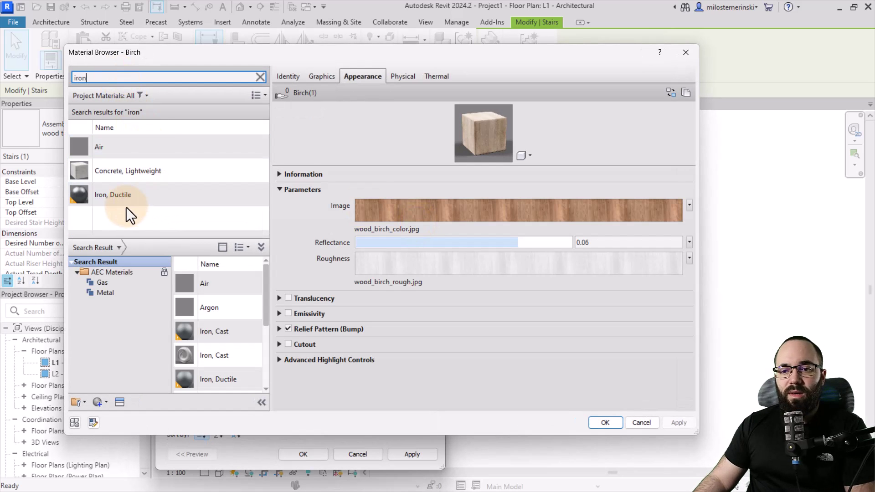
left_click(244, 334)
left_click(681, 423)
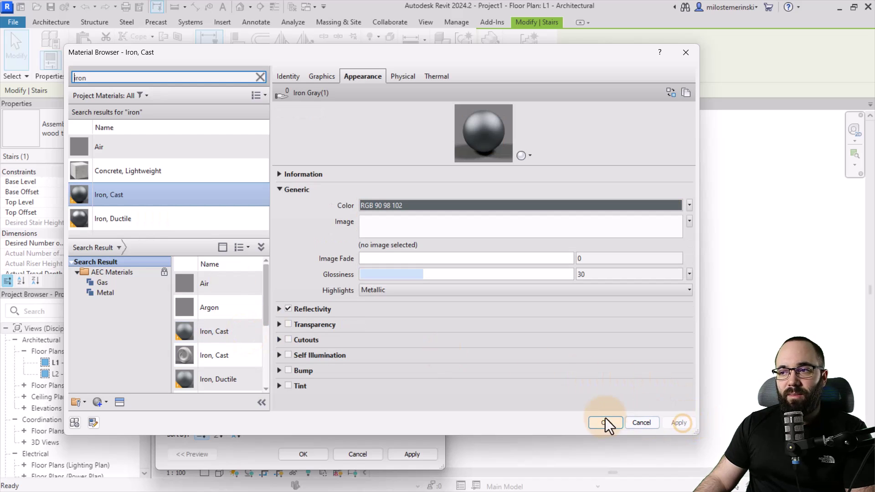
left_click(601, 423)
left_click(328, 222)
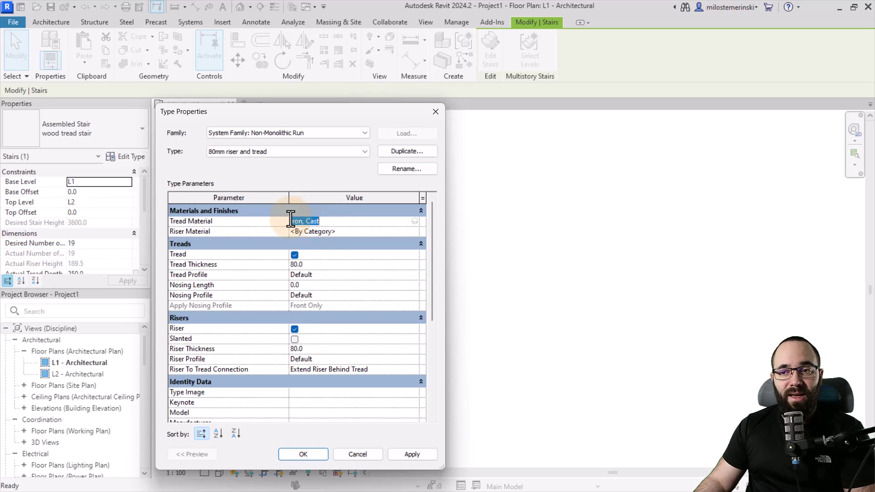
- Copy Iron, Cast into the riser material and apply both the run and stair type settings
key("ctrl+c")
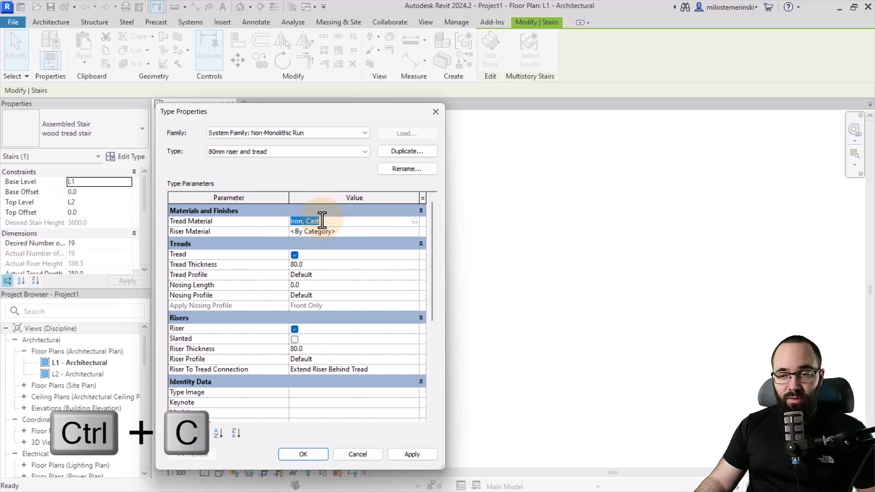
left_click(352, 231)
key("ctrl+v")
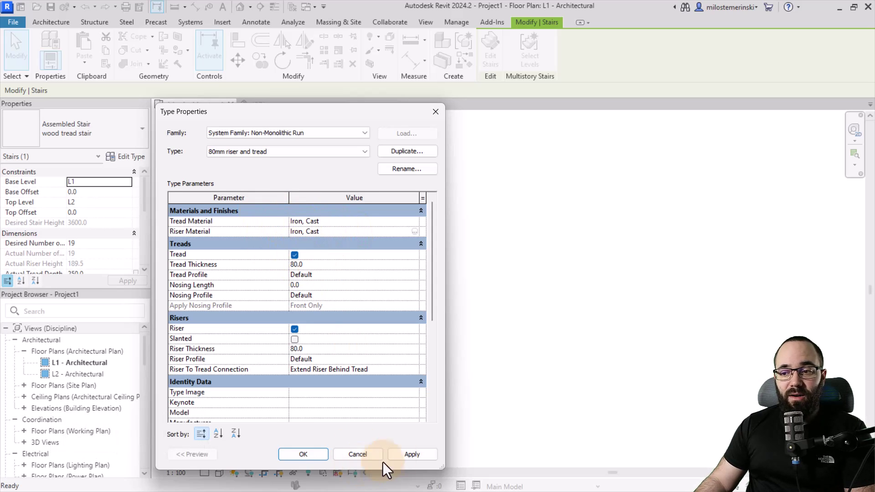
left_click(404, 455)
left_click(303, 455)
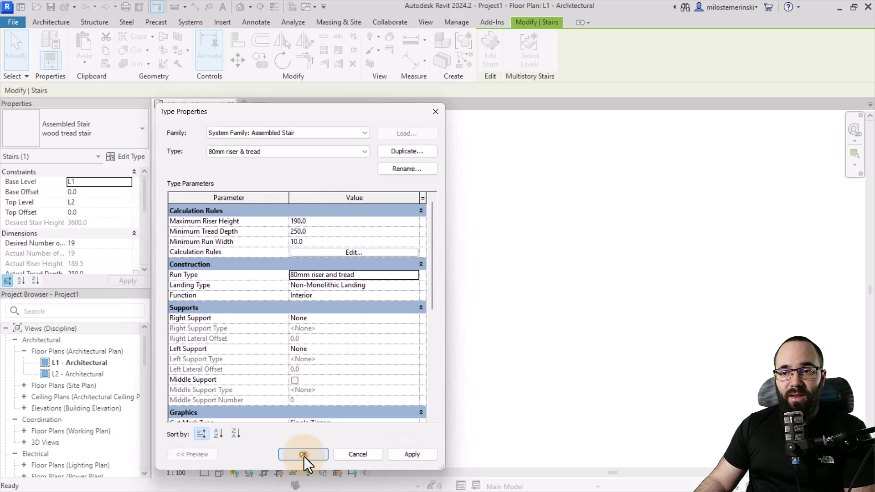
left_click(401, 455)
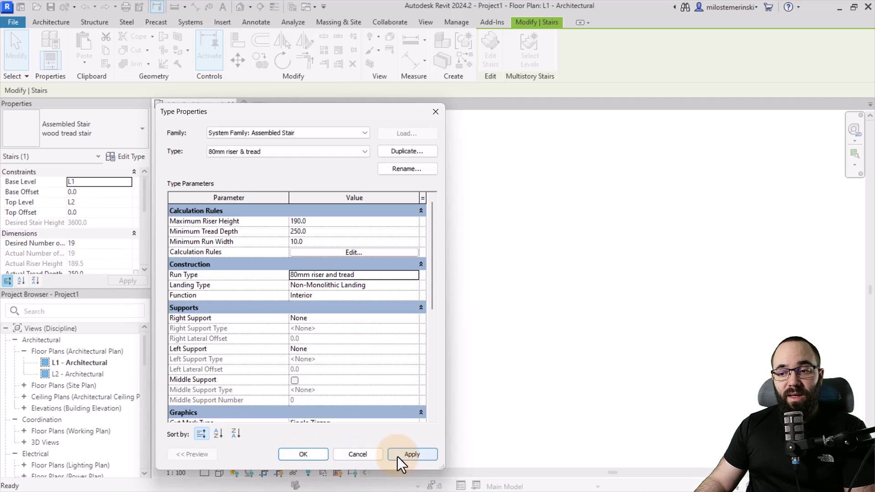
left_click(302, 454)
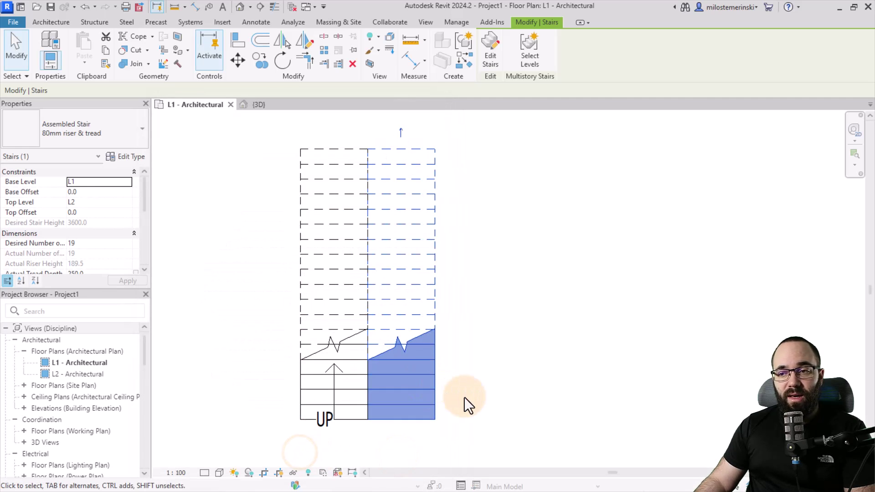
- Edit the right-hand stair and set its run width to 80
left_click(461, 402)
left_click(433, 392)
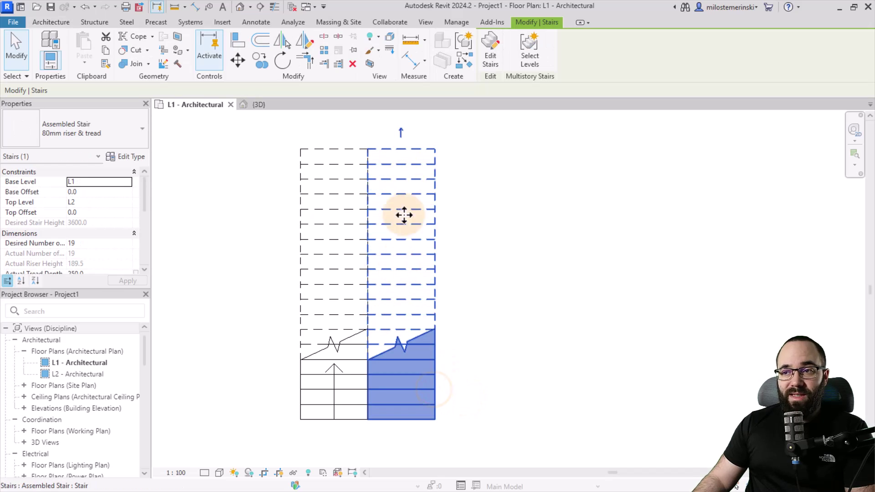
left_click(492, 59)
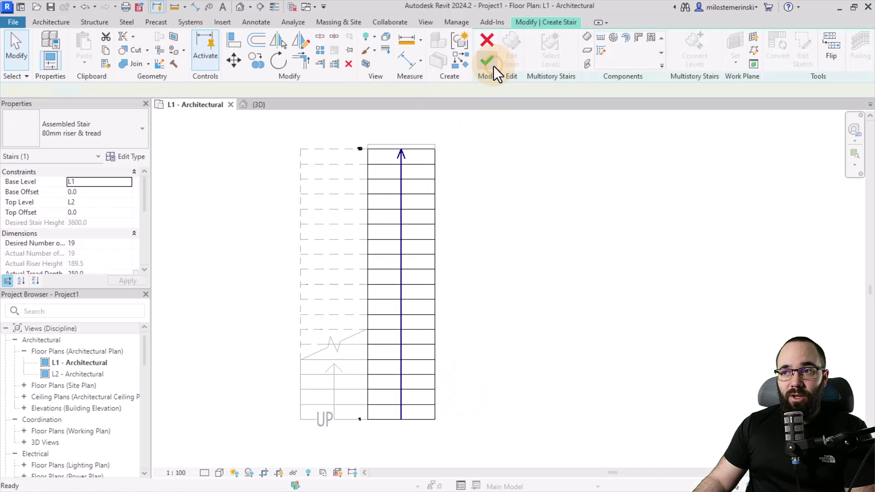
left_click(420, 213)
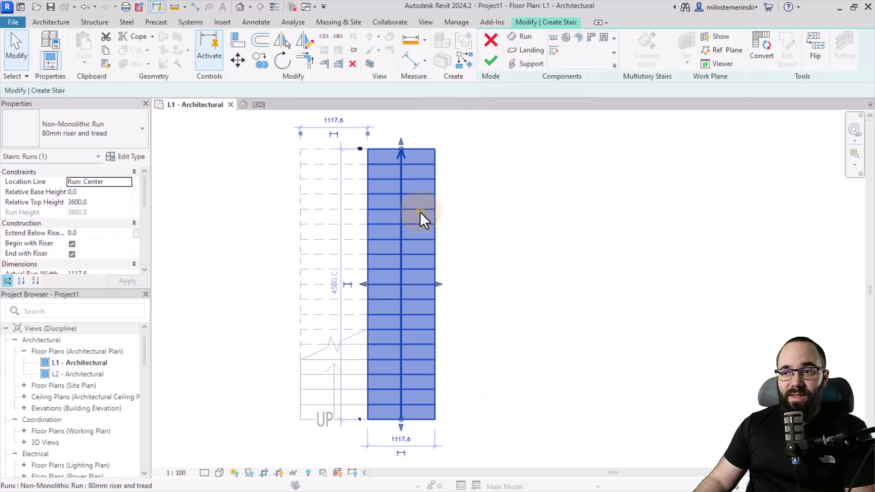
left_click(401, 439)
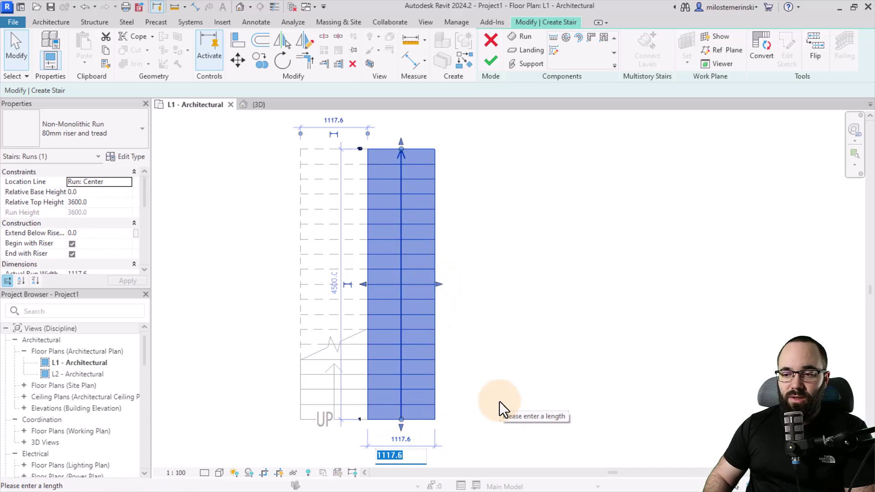
type("80")
key("Return")
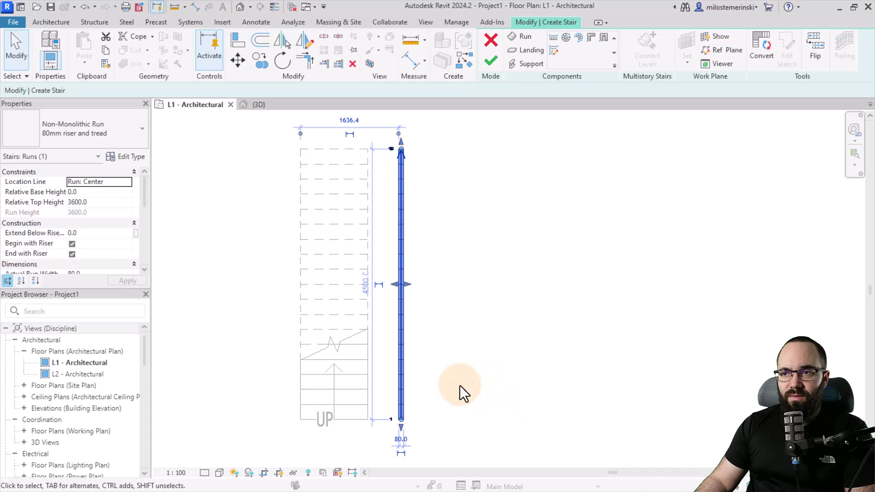
- Move the narrowed run left against the original stair's edge
left_click(456, 388)
scroll(396, 416, "up", 3)
left_click(396, 416)
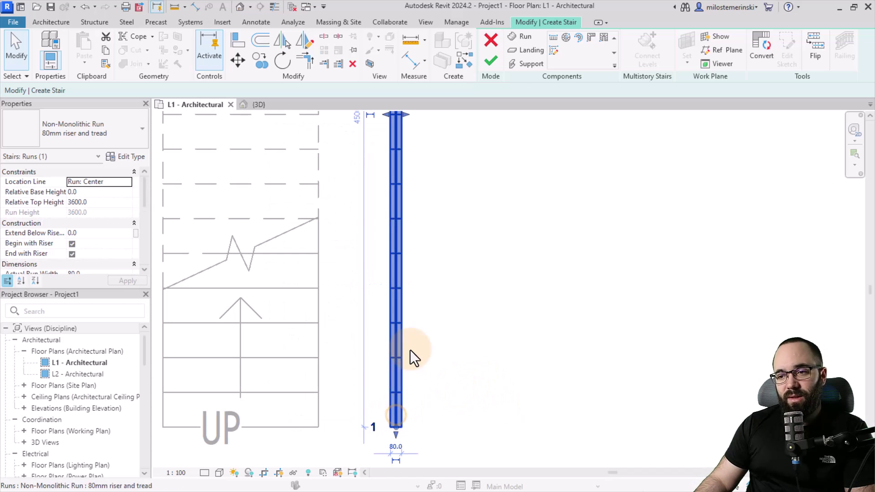
left_click(237, 60)
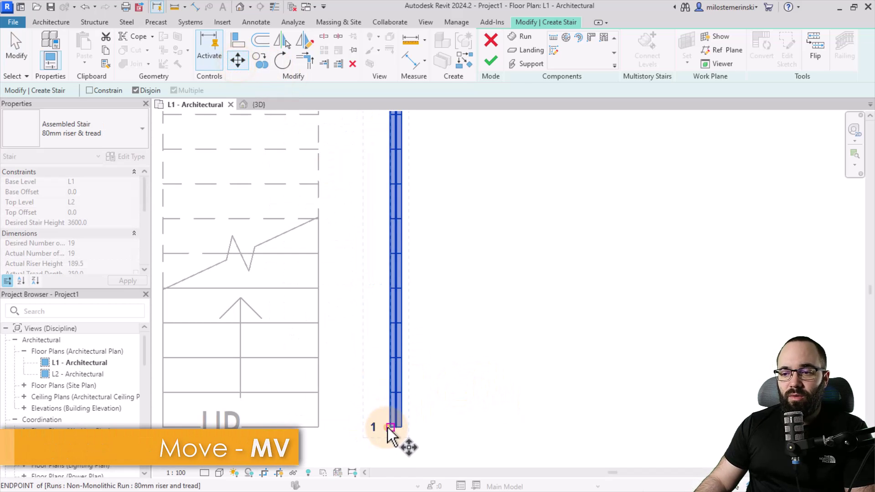
left_click(391, 427)
left_click(324, 427)
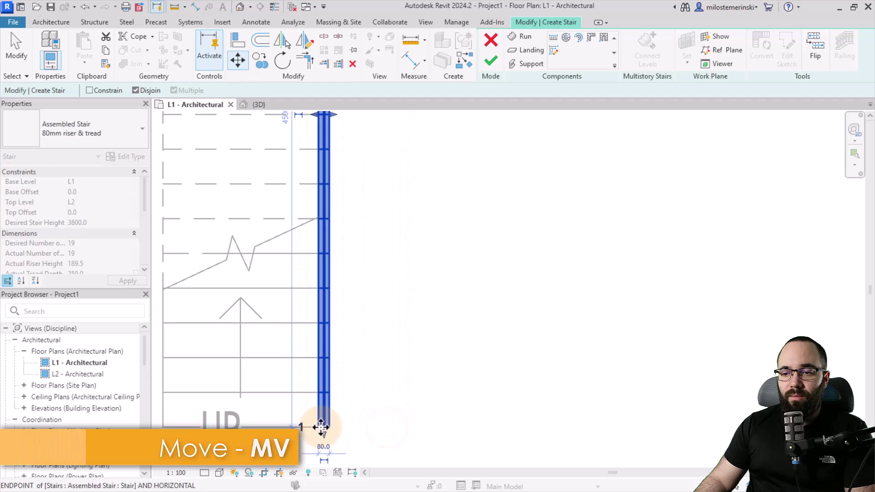
- Finish editing the narrow stair in 3D and select it to check
left_click(257, 106)
left_click(491, 61)
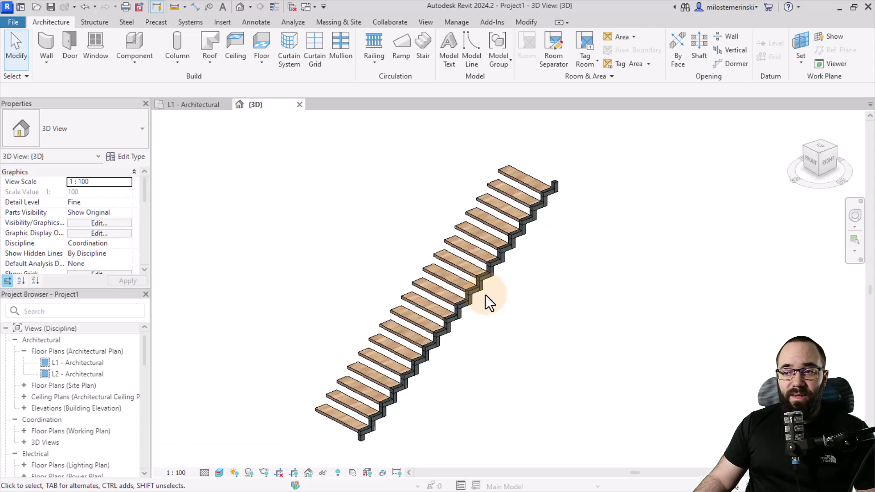
left_click(485, 295)
scroll(464, 258, "up", 5)
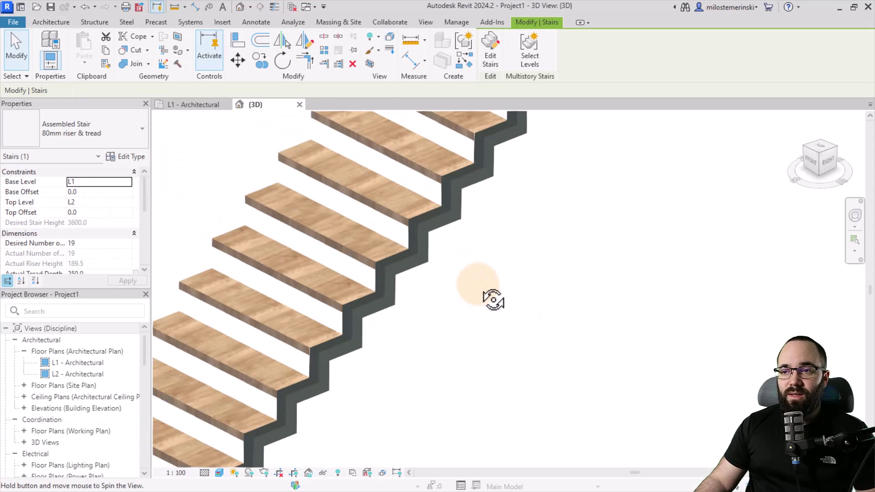
scroll(461, 262, "down", 8)
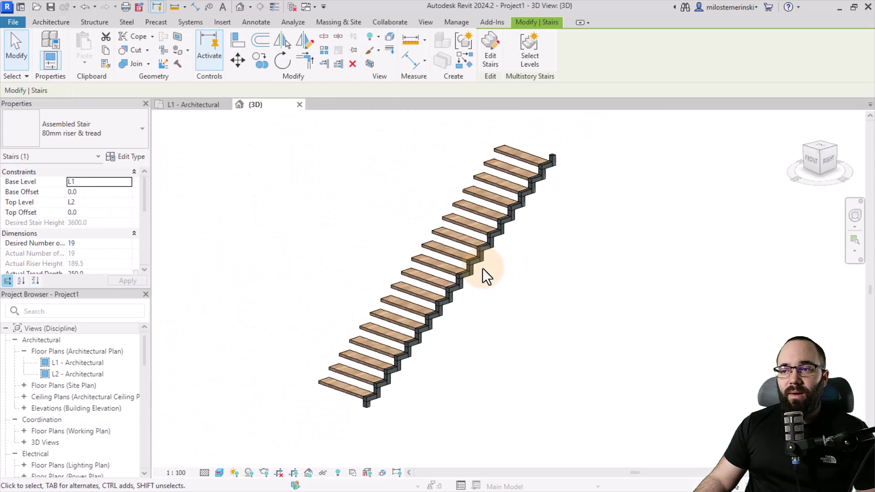
- Copy the narrow stair to the treads' opposite side on L1 and orbit the 3D view
left_click(181, 105)
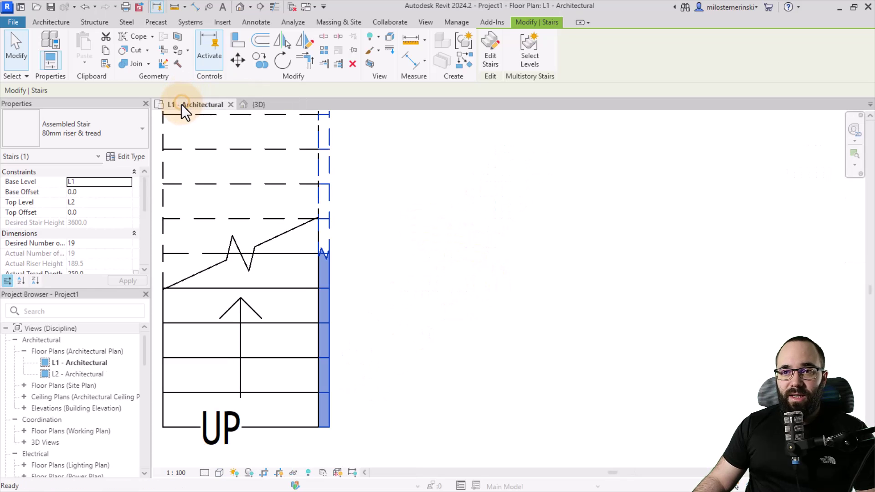
scroll(425, 315, "down", 5)
left_click(261, 60)
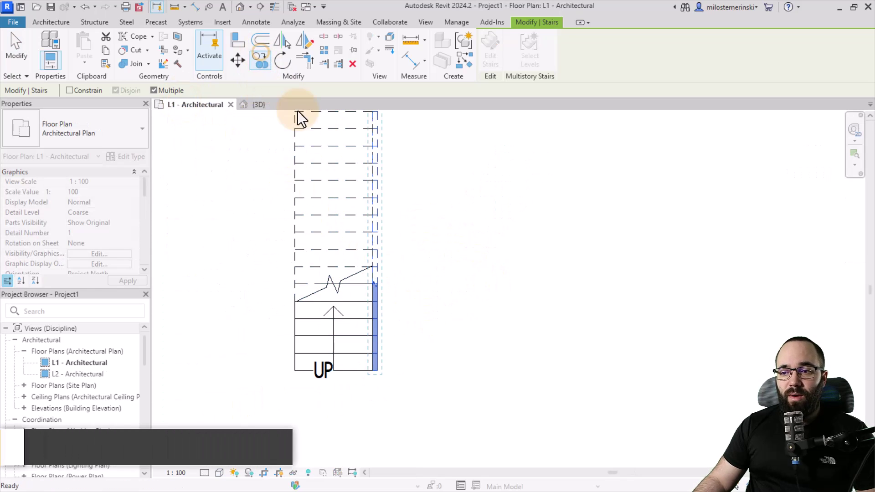
left_click(379, 370)
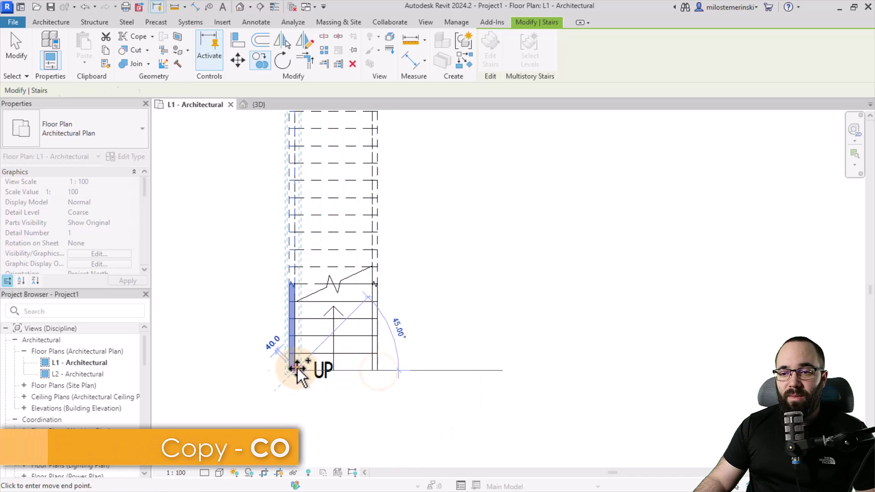
key("Escape")
key("Escape")
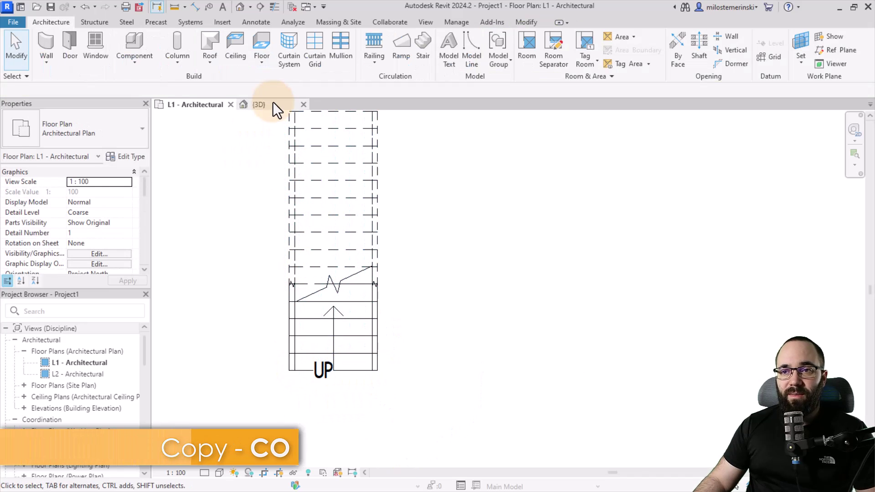
left_click(274, 105)
middle_click_drag(417, 348, 670, 356, "shift")
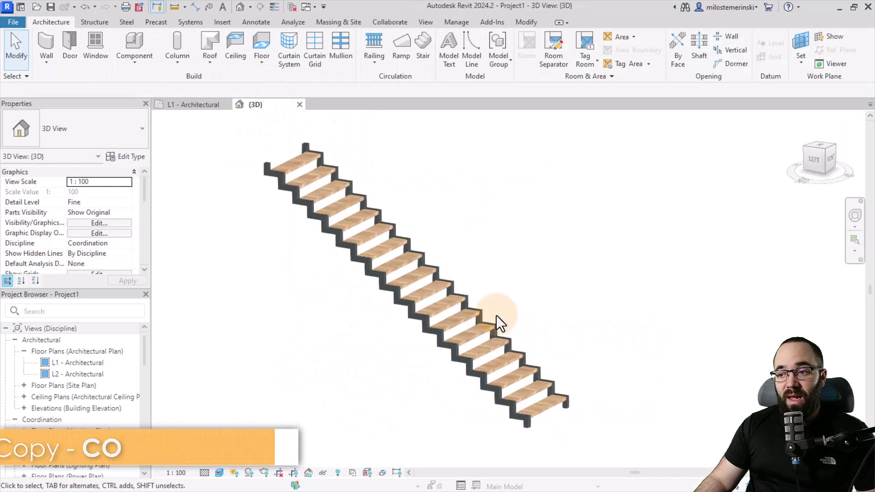
scroll(320, 196, "up", 6)
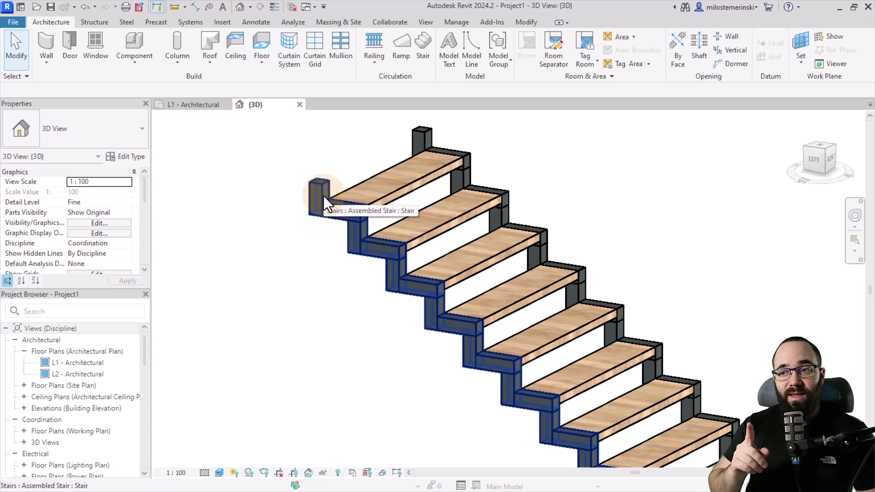
key("Tab")
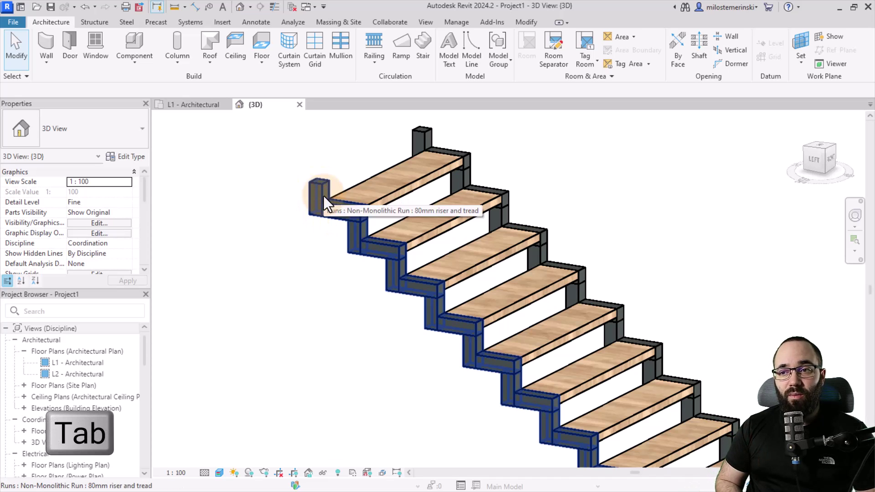
left_click(324, 196)
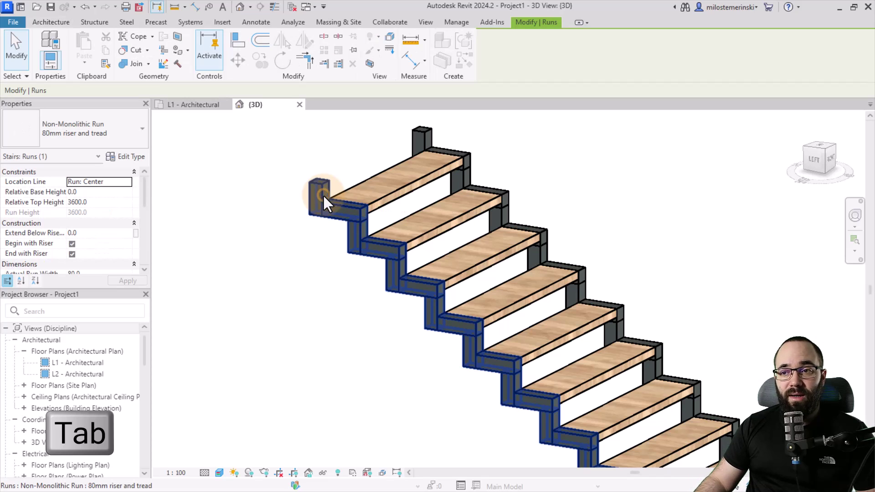
left_click(72, 253)
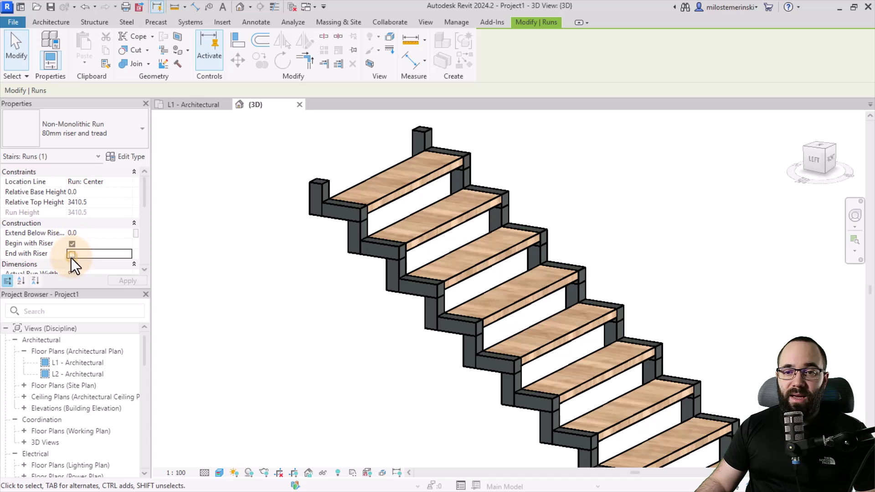
left_click(123, 280)
left_click(488, 292)
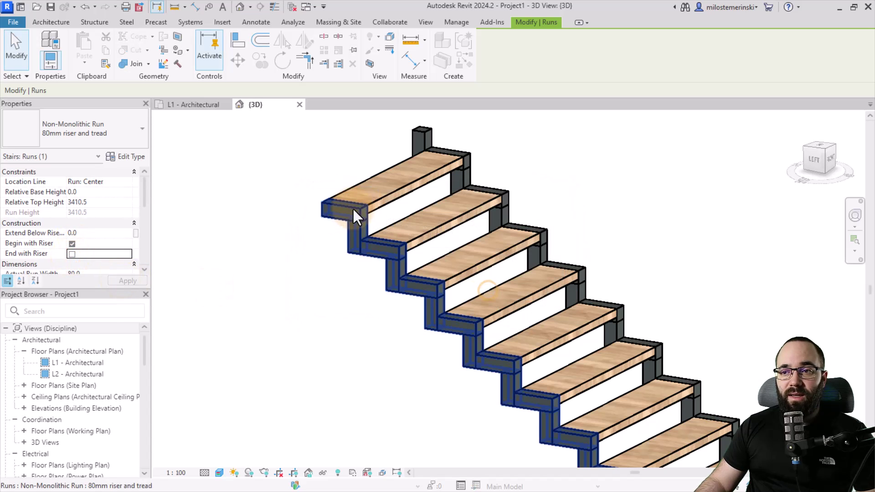
scroll(303, 207, "down", 4)
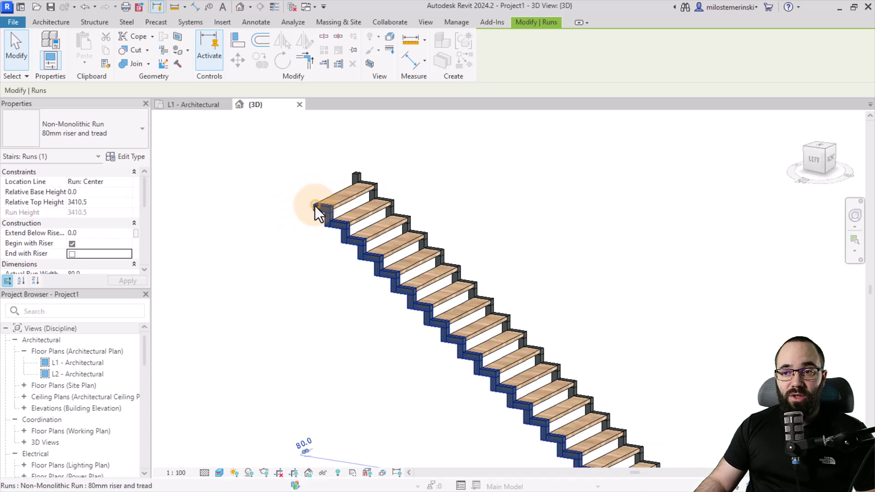
left_click(72, 254)
left_click(130, 281)
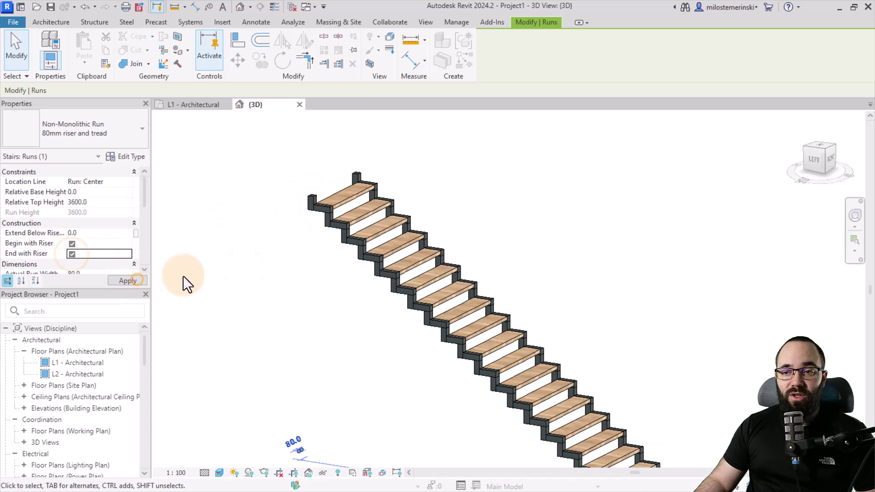
left_click(323, 258)
middle_click_drag(278, 177, 503, 289, "shift")
scroll(502, 253, "up", 3)
scroll(512, 257, "down", 1)
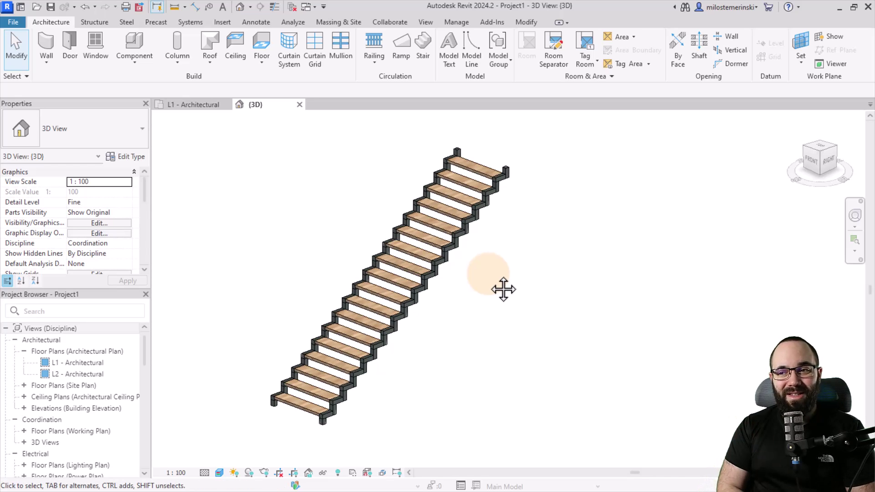